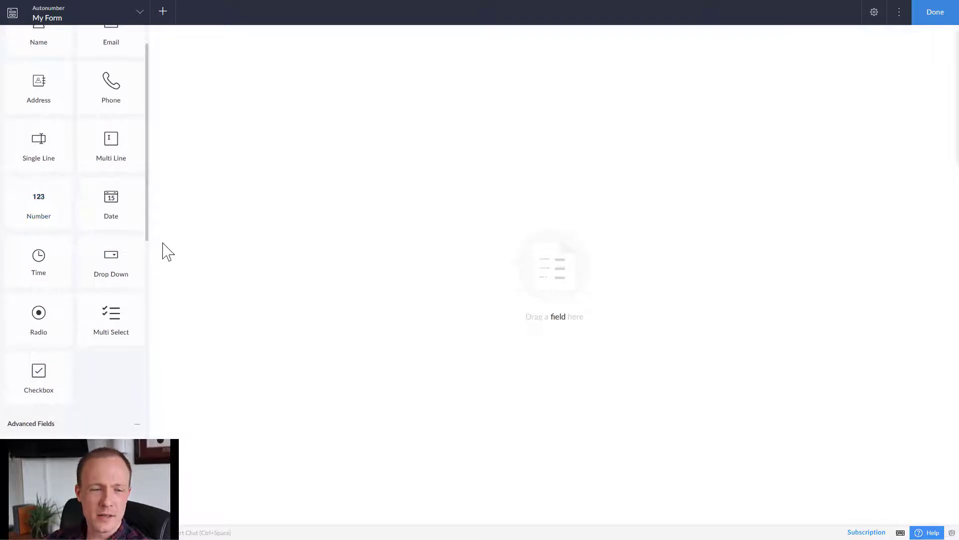
- Add an Auto Number field to the empty form
{"action": "scroll", "coordinate": [64, 240], "scroll_direction": "down", "scroll_amount": 10}
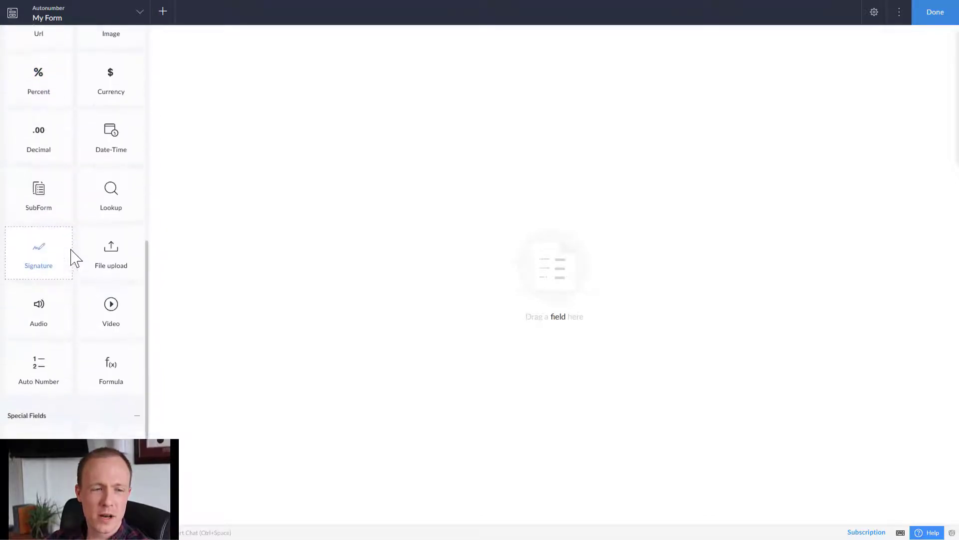
{"action": "scroll", "coordinate": [114, 343], "scroll_direction": "down", "scroll_amount": 3}
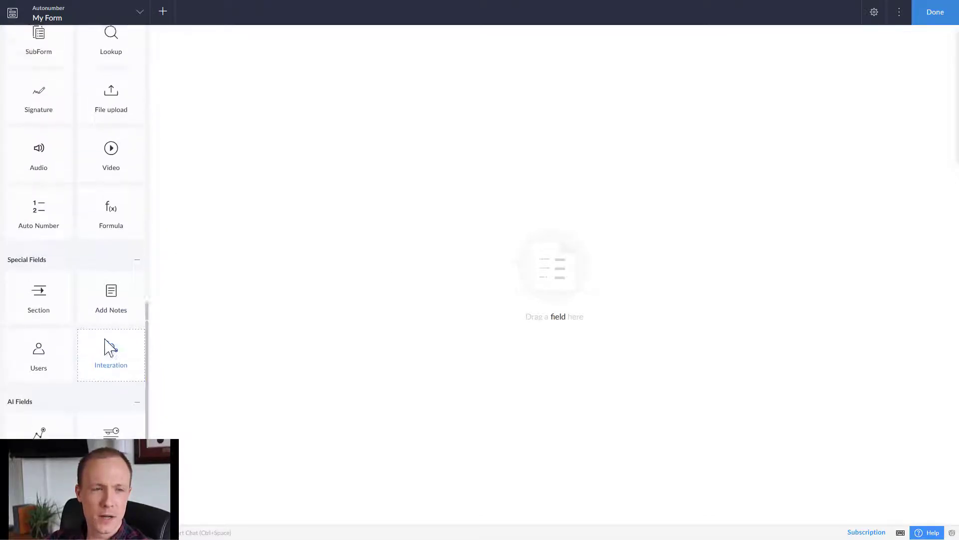
{"action": "scroll", "coordinate": [100, 335], "scroll_direction": "up", "scroll_amount": 12}
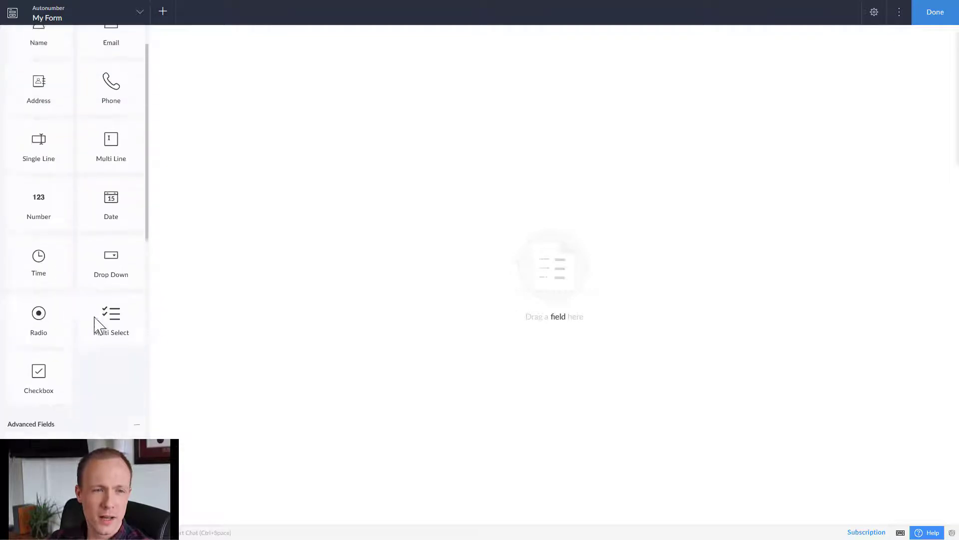
{"action": "scroll", "coordinate": [97, 325], "scroll_direction": "down", "scroll_amount": 12}
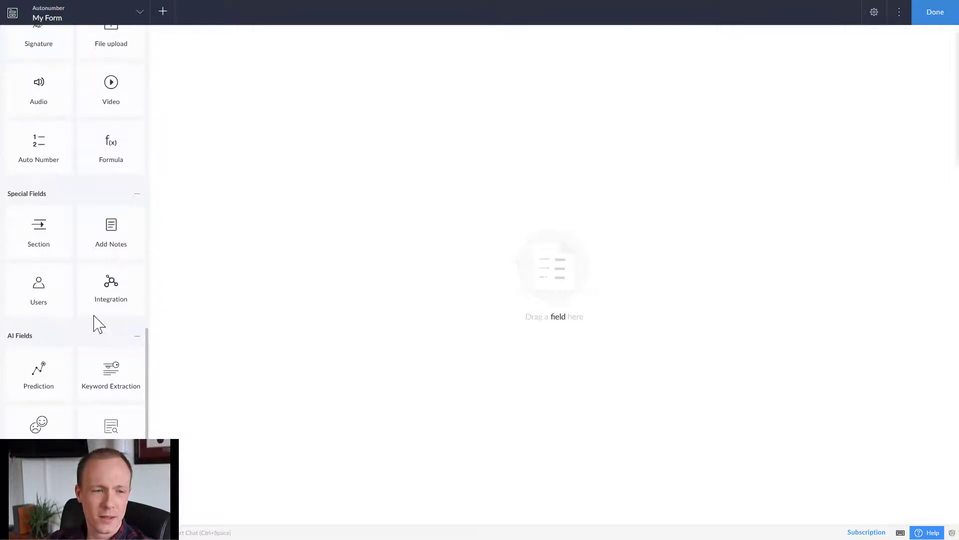
{"action": "scroll", "coordinate": [90, 314], "scroll_direction": "up", "scroll_amount": 12}
{"action": "scroll", "coordinate": [64, 278], "scroll_direction": "down", "scroll_amount": 11}
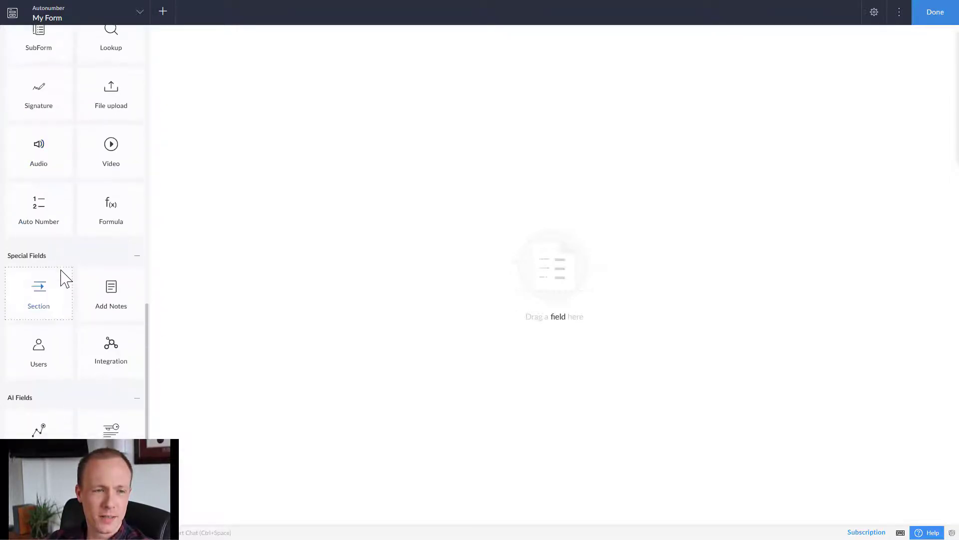
{"action": "left_click_drag", "start_coordinate": [37, 202], "coordinate": [293, 300]}
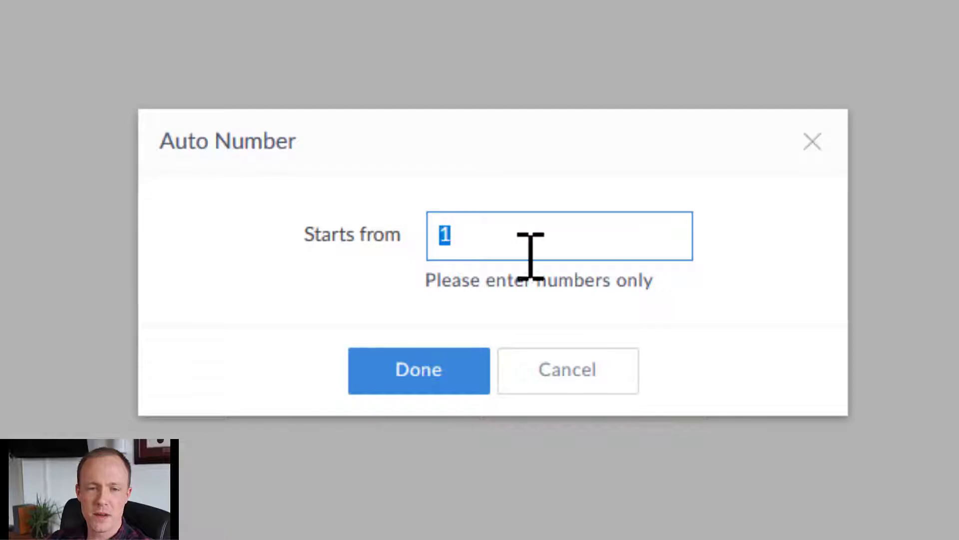
- Try to set the auto number's starting value to EST1
{"action": "left_click_drag", "start_coordinate": [544, 287], "coordinate": [659, 281]}
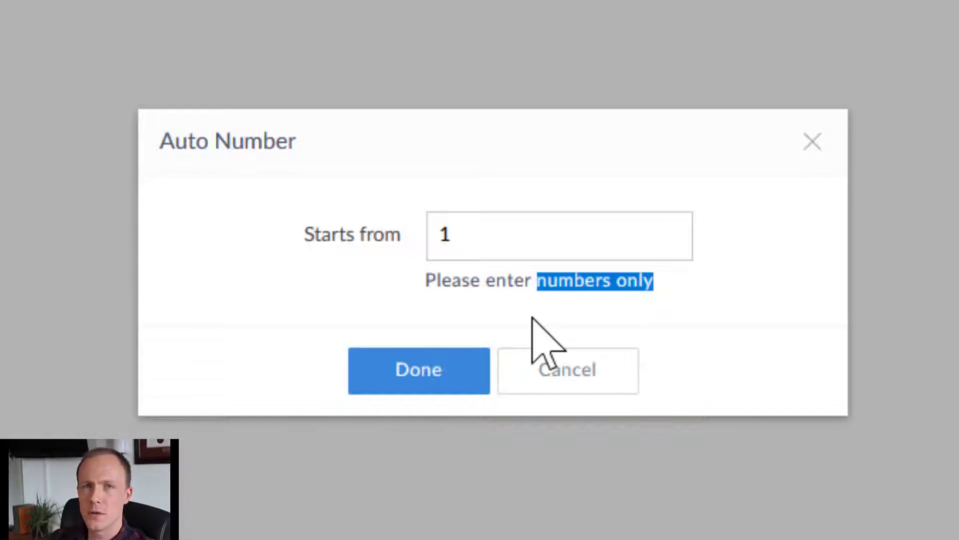
{"action": "left_click", "coordinate": [448, 237]}
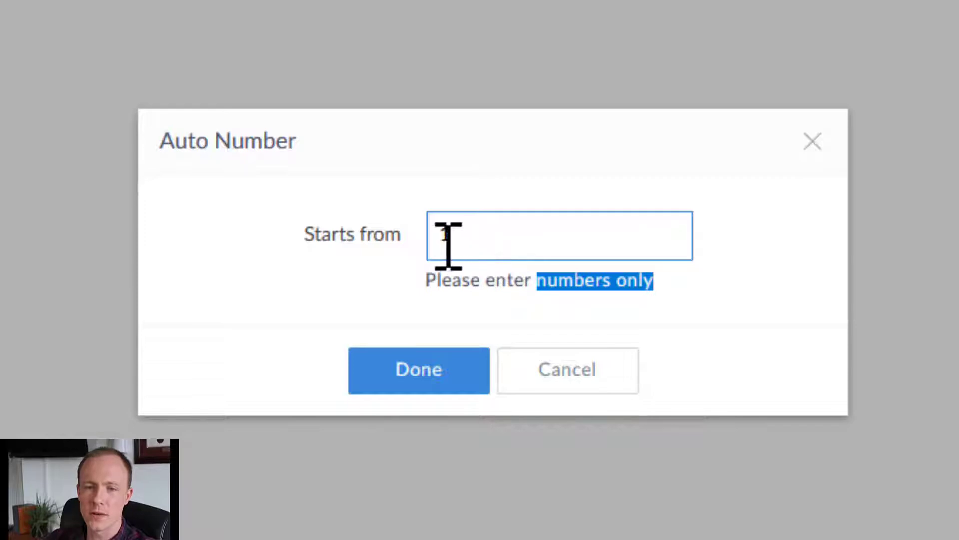
{"action": "type", "text": "ESG"}
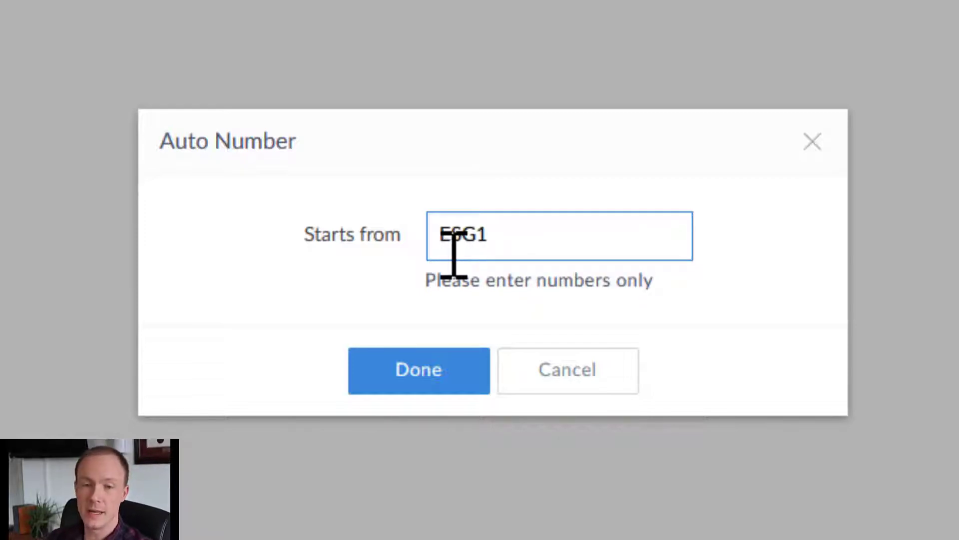
{"action": "key", "text": "BackSpace"}
{"action": "type", "text": "T"}
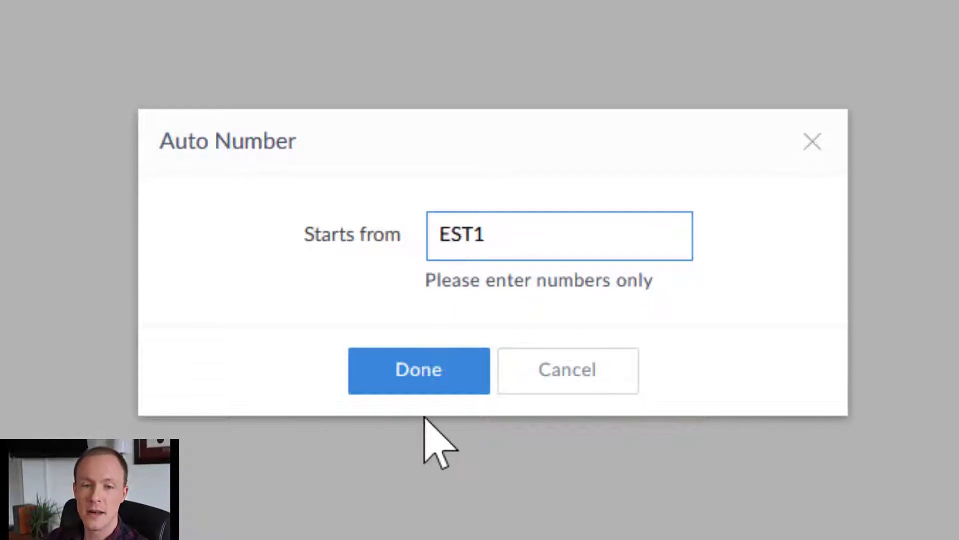
{"action": "left_click", "coordinate": [436, 388]}
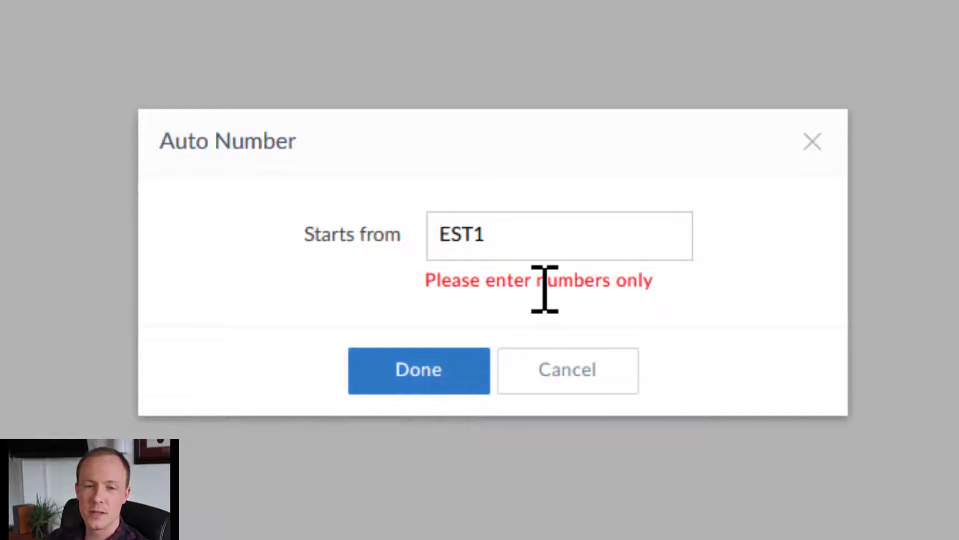
- Remove the EST prefix so the auto number starts from 1 and confirm the field
{"action": "left_click_drag", "start_coordinate": [477, 234], "coordinate": [331, 239]}
{"action": "key", "text": "BackSpace"}
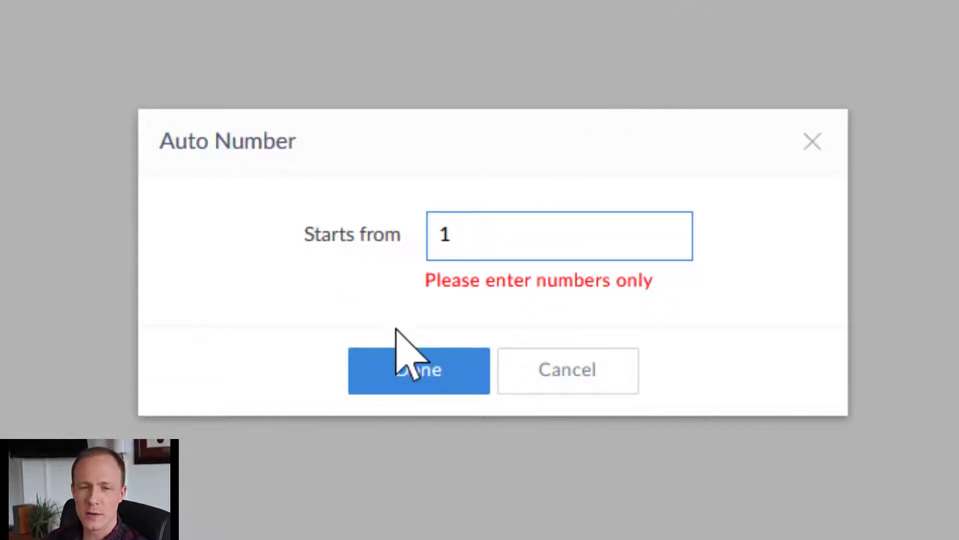
{"action": "left_click", "coordinate": [400, 366]}
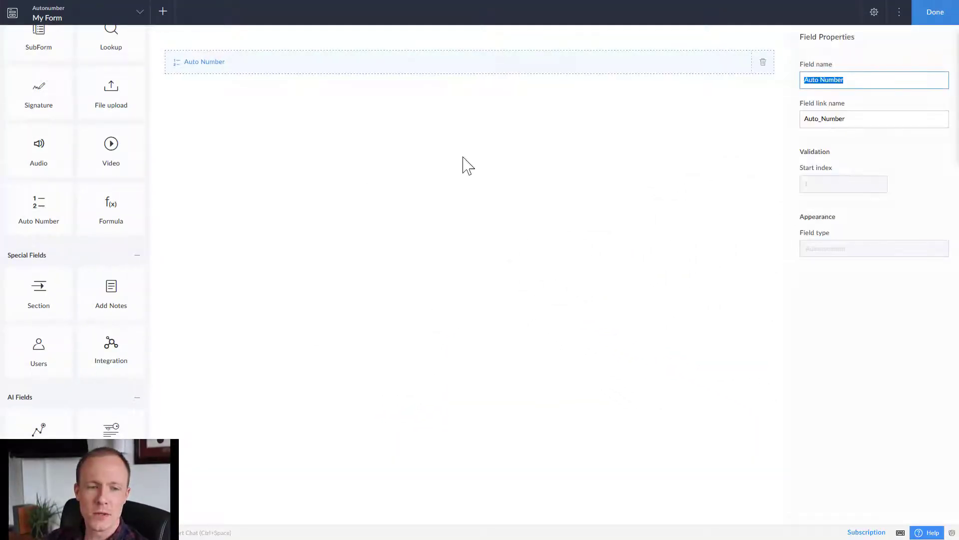
- Add a Formula field below the Auto Number field with the expression PREFIX + Auto_Number
{"action": "scroll", "coordinate": [125, 302], "scroll_direction": "down", "scroll_amount": 2}
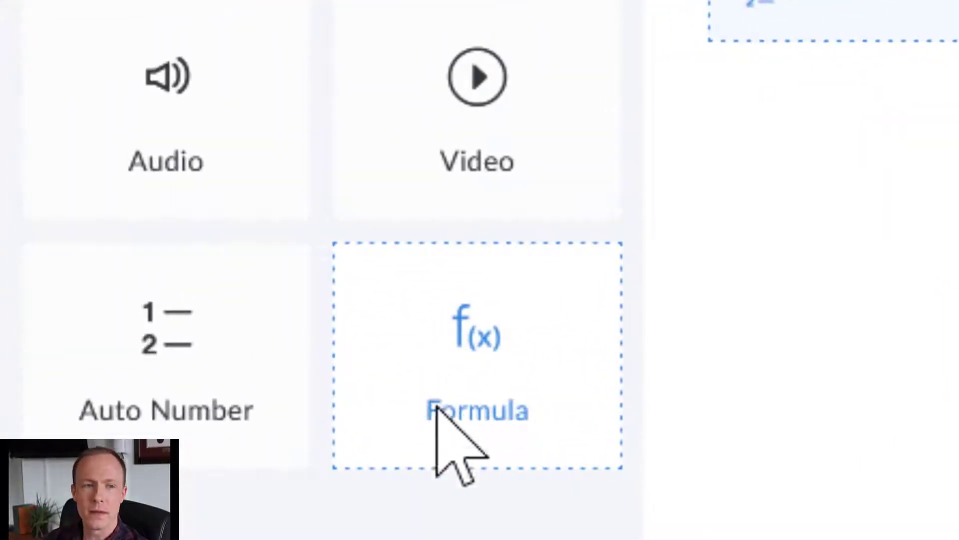
{"action": "left_click_drag", "start_coordinate": [504, 375], "coordinate": [958, 69]}
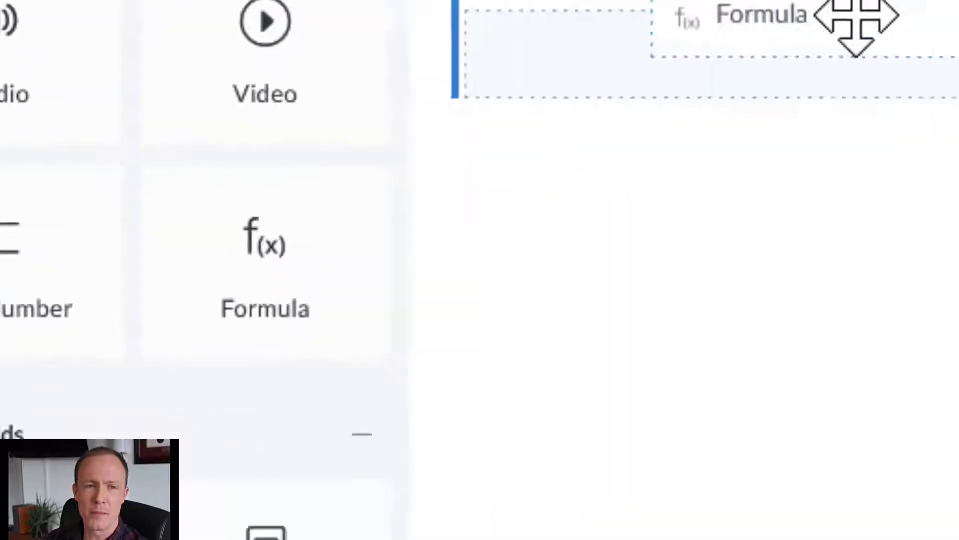
{"action": "left_click_drag", "start_coordinate": [856, 20], "coordinate": [856, 30]}
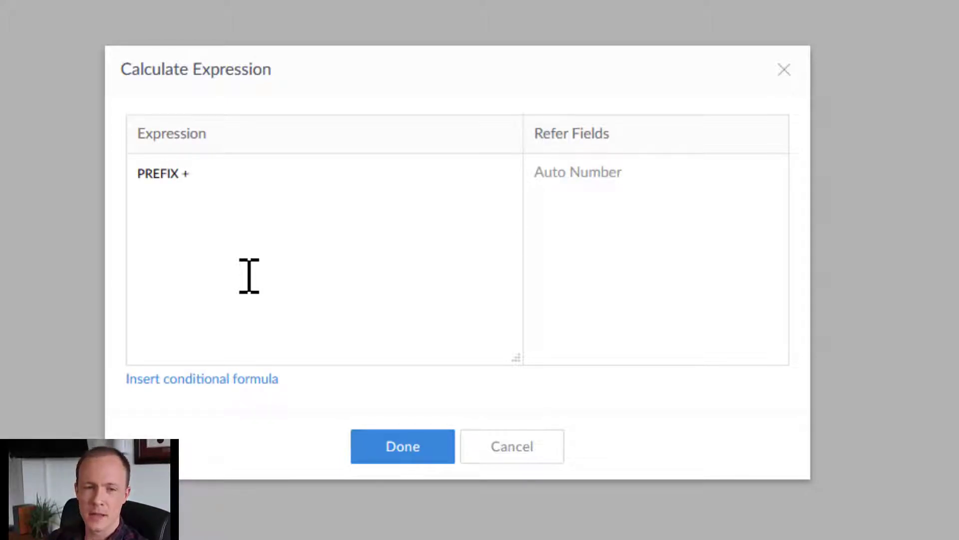
{"action": "left_click", "coordinate": [584, 177]}
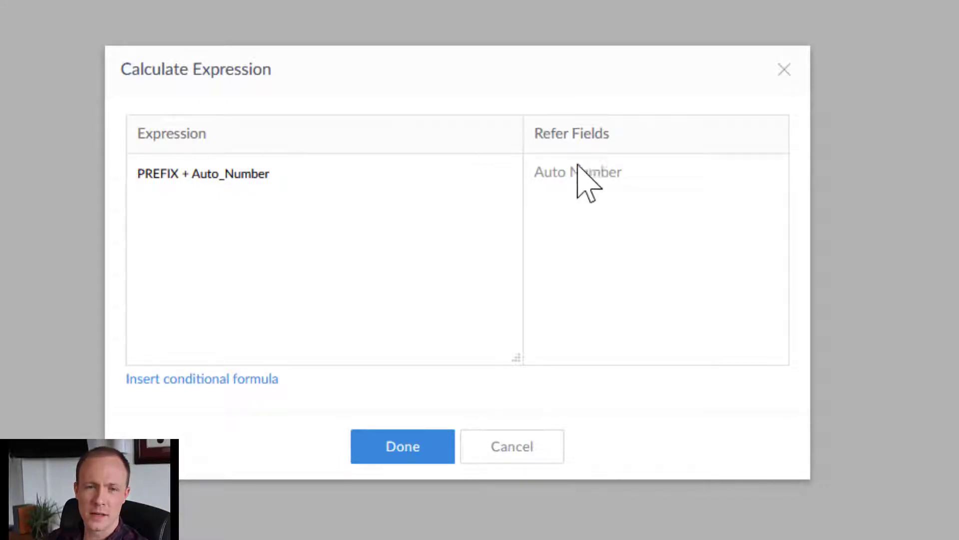
{"action": "left_click", "coordinate": [161, 175]}
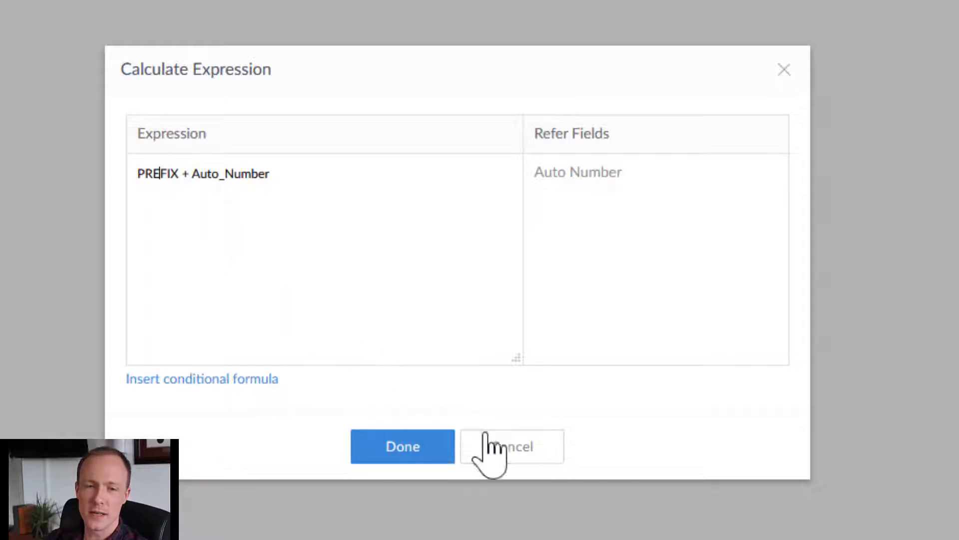
{"action": "left_click", "coordinate": [406, 452]}
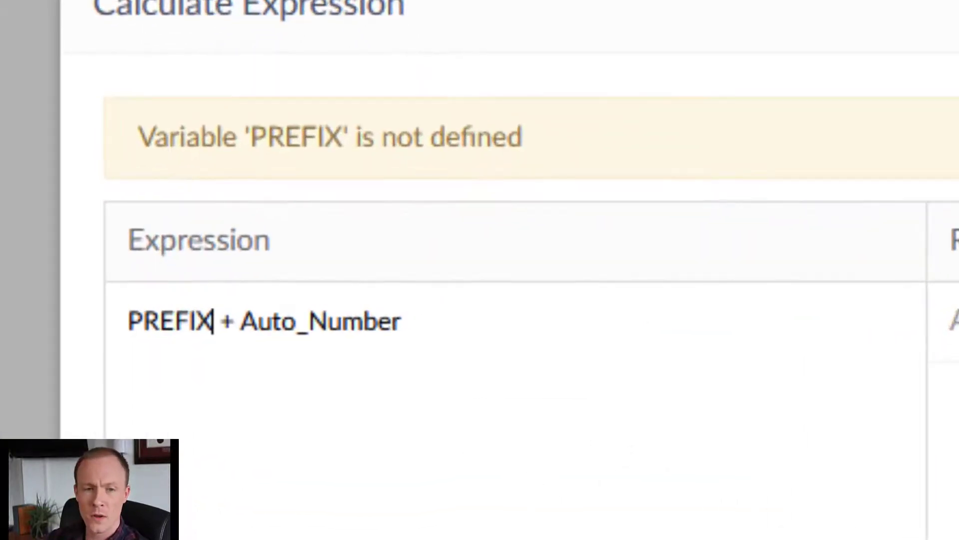
- Enclose PREFIX in double quotes in the expression and confirm the formula field
{"action": "type", "text": "\""}
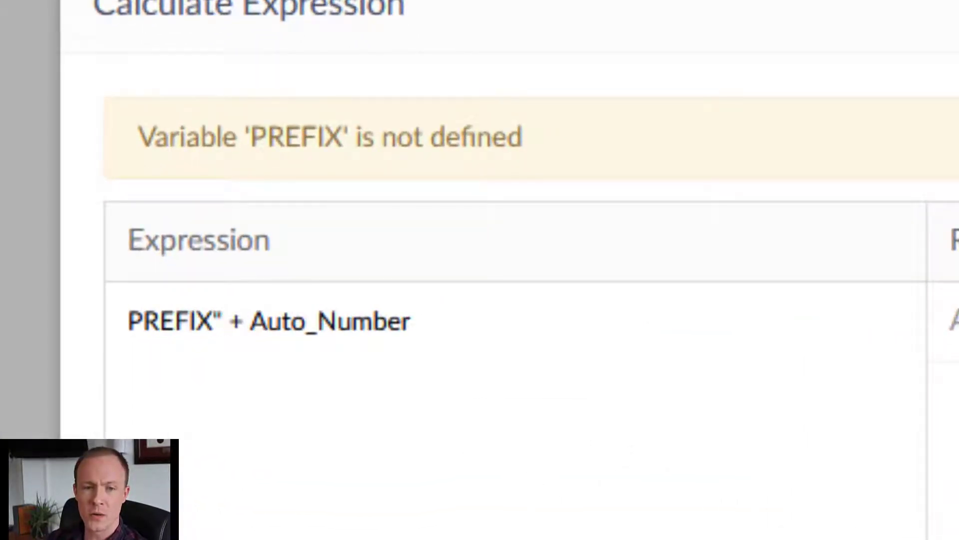
{"action": "type", "text": "\""}
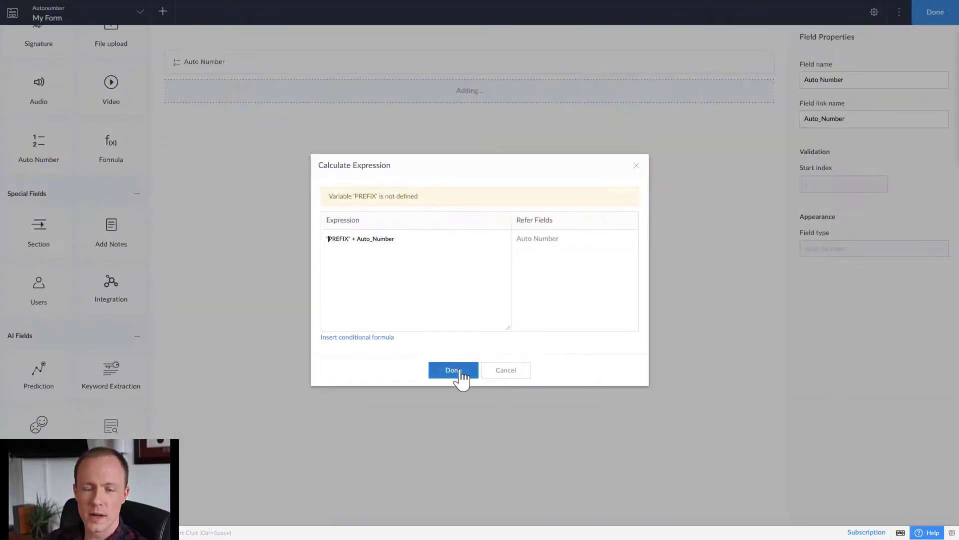
{"action": "left_click", "coordinate": [455, 371]}
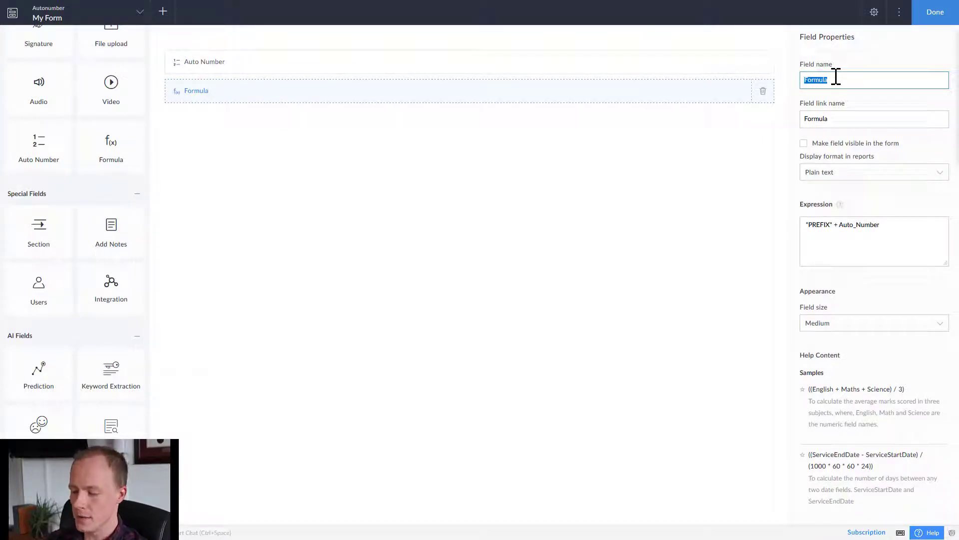
- Rename the formula field as Good Autonumber and finish editing the form
{"action": "type", "text": "Good Autonumber"}
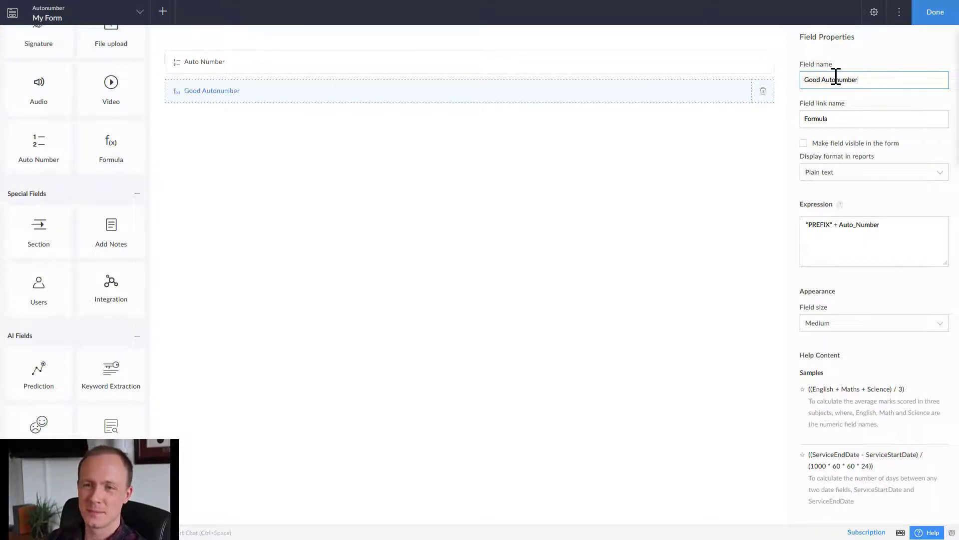
{"action": "left_click", "coordinate": [653, 256]}
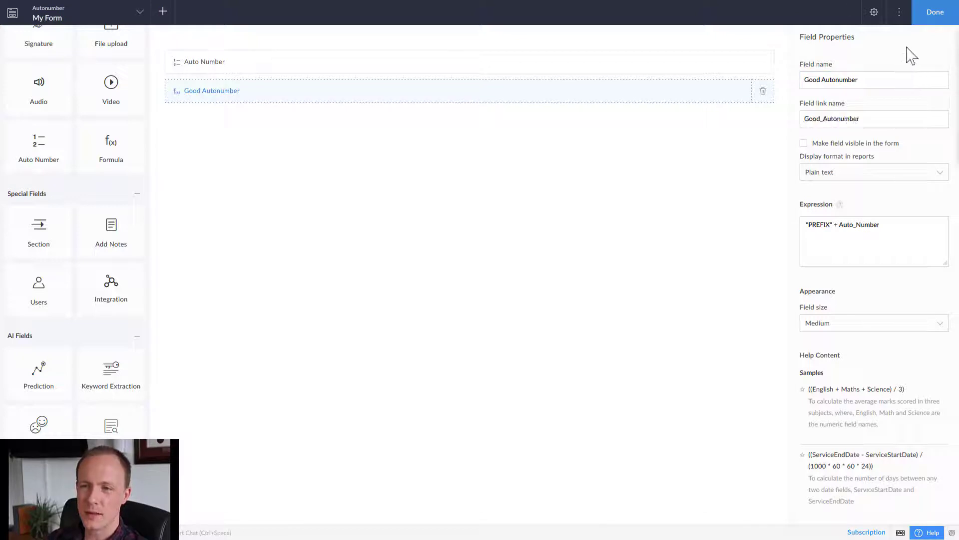
{"action": "left_click", "coordinate": [936, 15]}
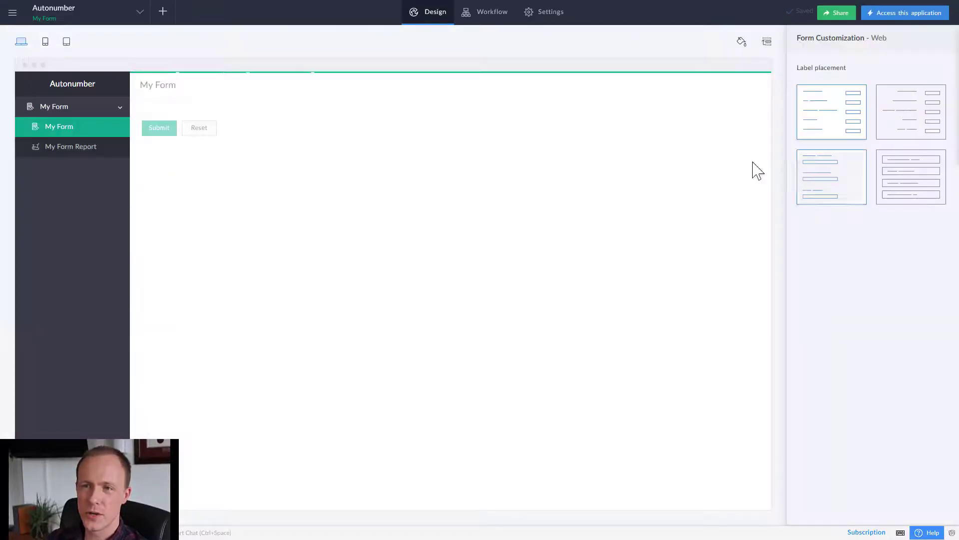
- Submit several blank My Form entries in the live application and view them in My Form Report
{"action": "left_click", "coordinate": [890, 19]}
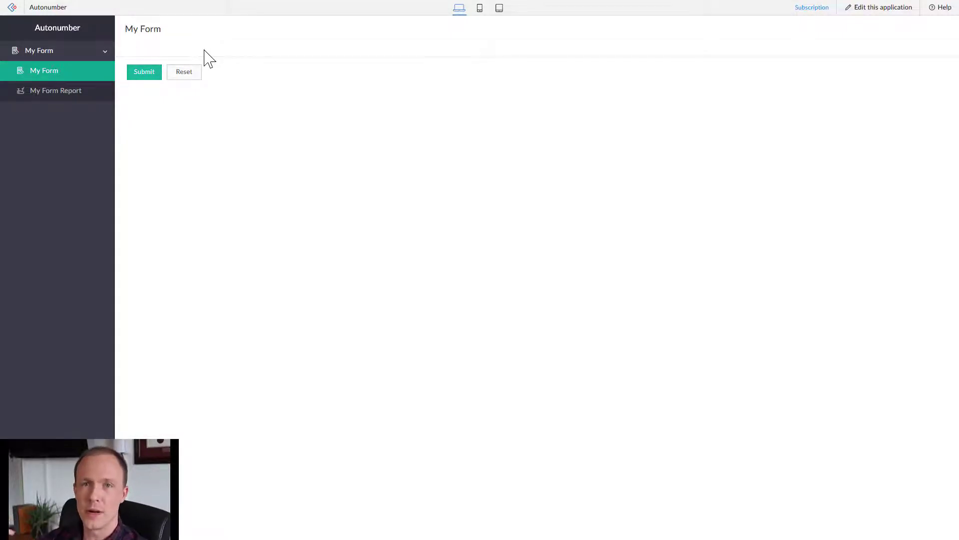
{"action": "left_click", "coordinate": [77, 98]}
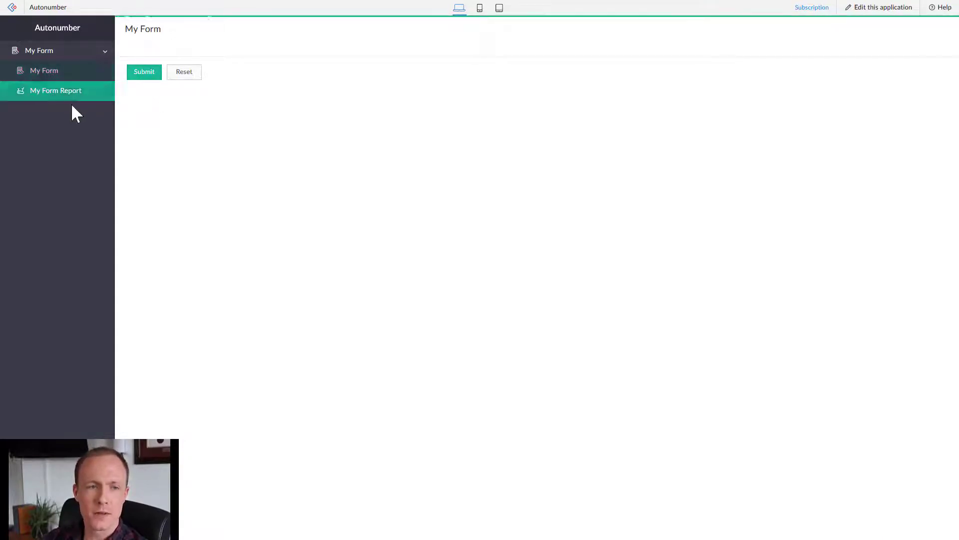
{"action": "left_click", "coordinate": [43, 71]}
{"action": "left_click", "coordinate": [142, 75]}
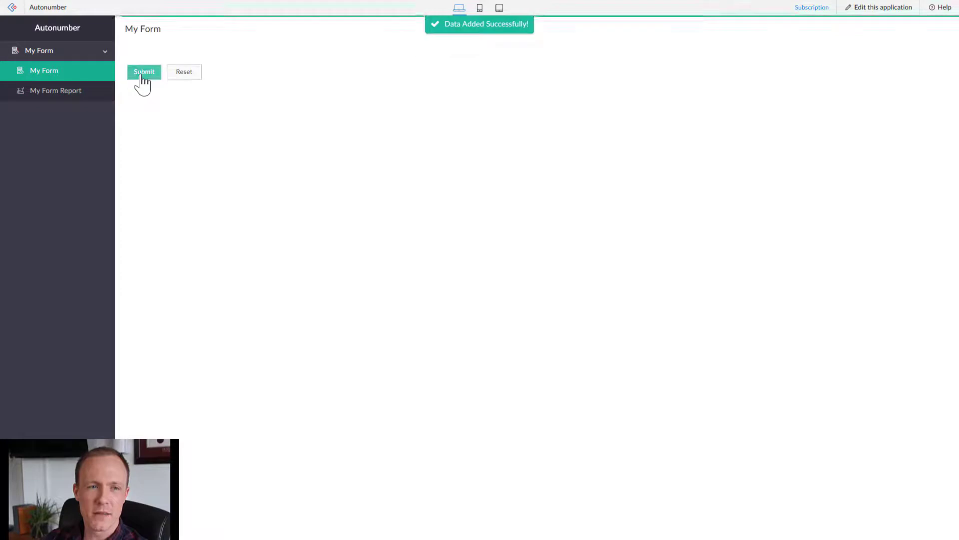
{"action": "left_click", "coordinate": [141, 75]}
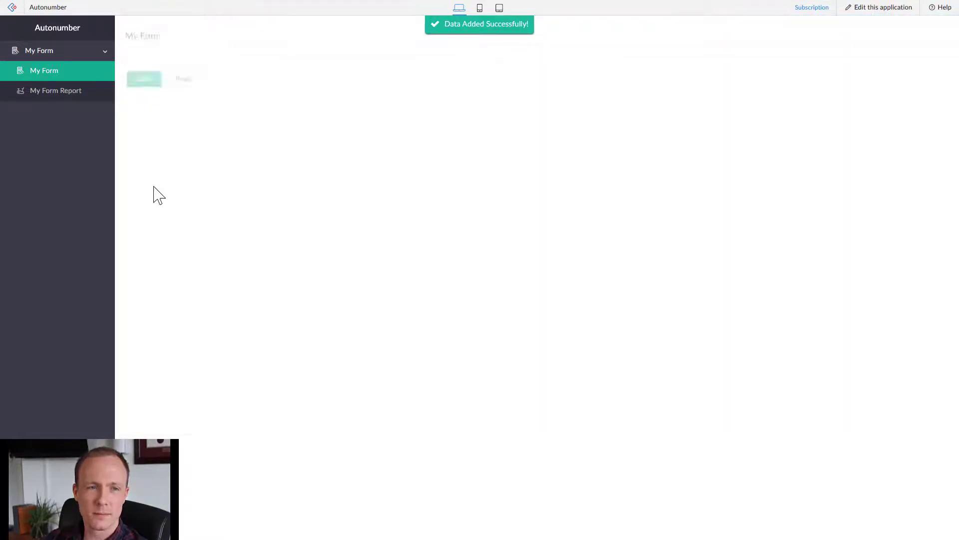
{"action": "left_click", "coordinate": [73, 93]}
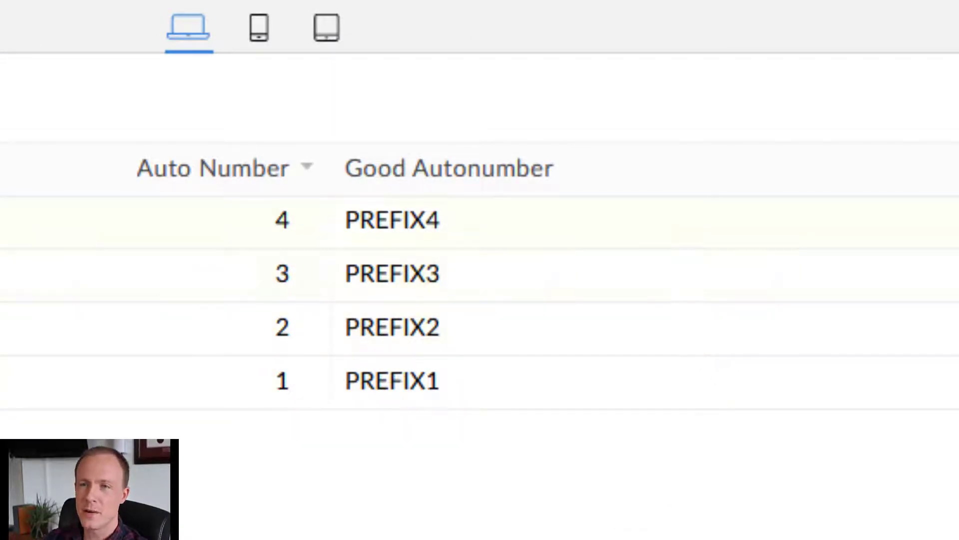
- Reopen My Form in the form builder and select the Good Autonumber formula field
{"action": "left_click", "coordinate": [906, 13]}
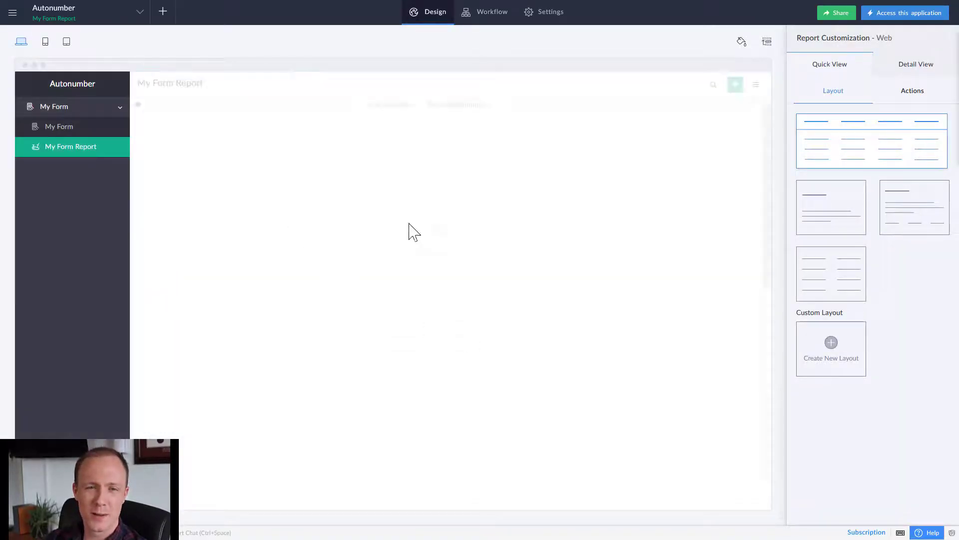
{"action": "left_click", "coordinate": [88, 128]}
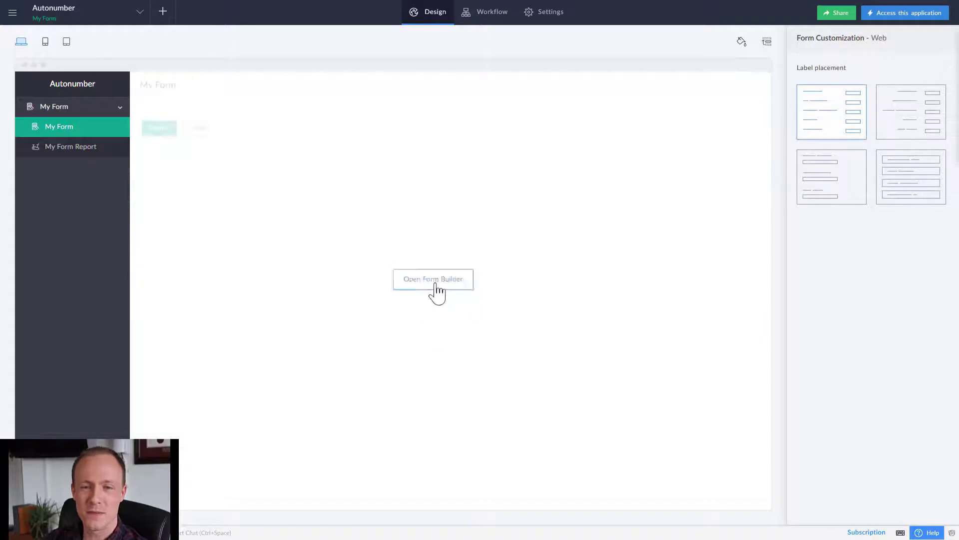
{"action": "left_click", "coordinate": [432, 282]}
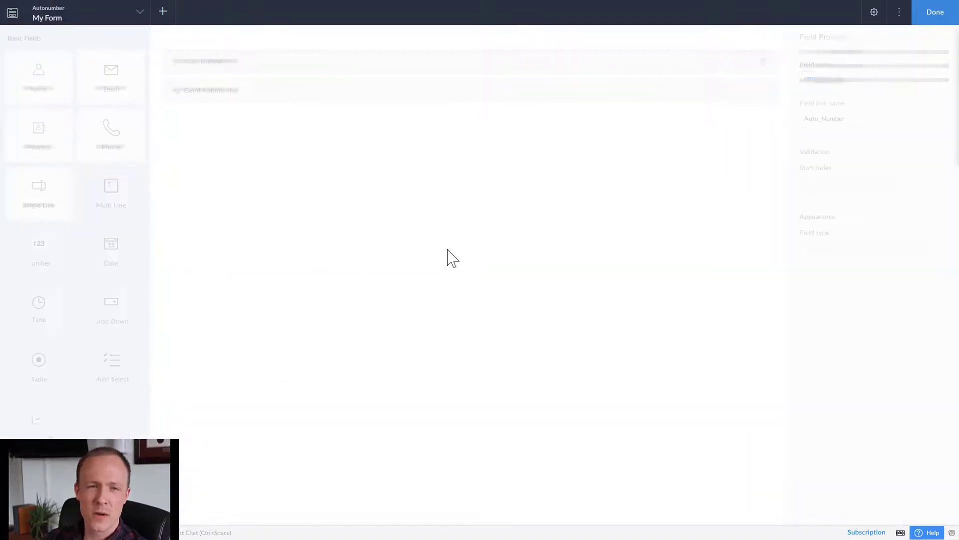
{"action": "left_click", "coordinate": [225, 91]}
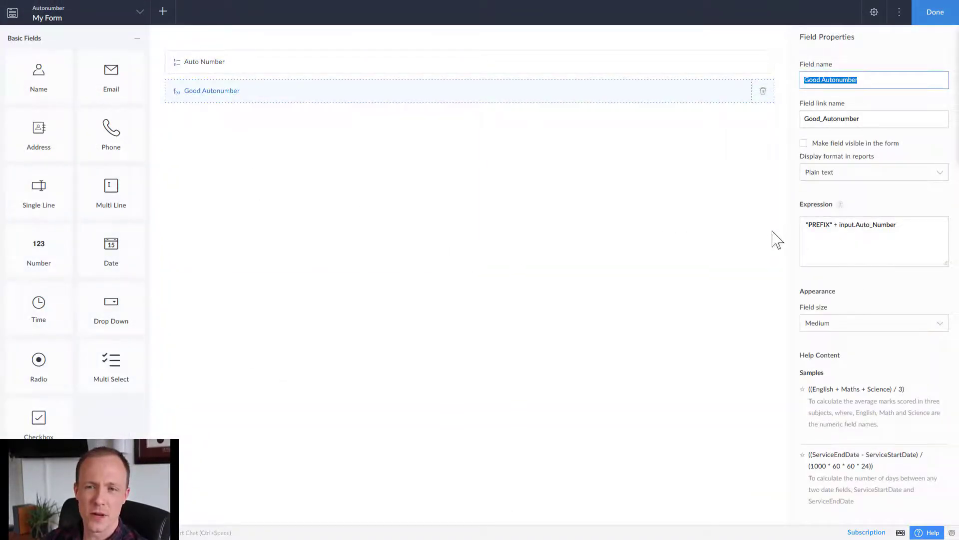
{"action": "left_click", "coordinate": [824, 231]}
{"action": "left_click", "coordinate": [349, 227]}
{"action": "double_click", "coordinate": [337, 227]}
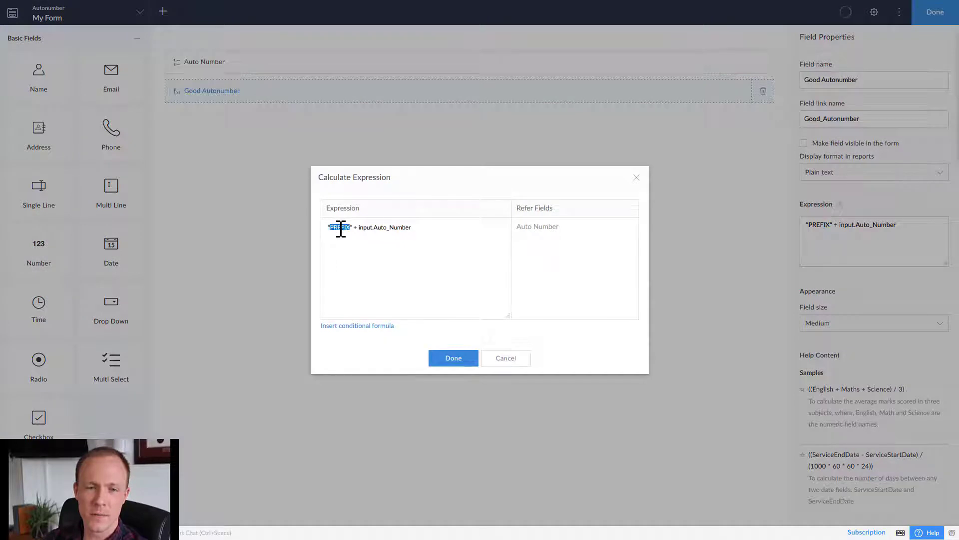
{"action": "key", "text": "Escape"}
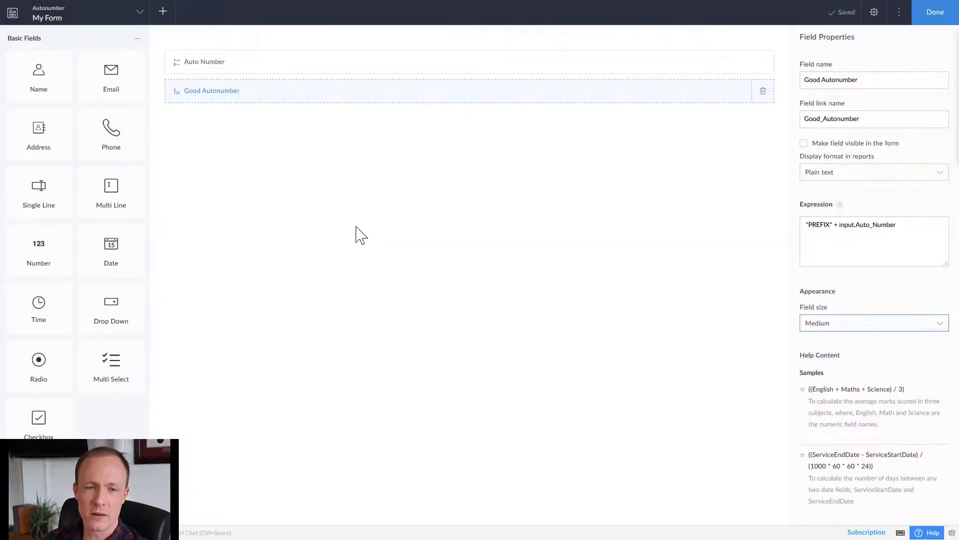
- Replace the PREFIX text in Good Autonumber's expression with EST, keeping the quotes, and finish editing the form
{"action": "left_click", "coordinate": [801, 253]}
{"action": "left_click", "coordinate": [334, 227]}
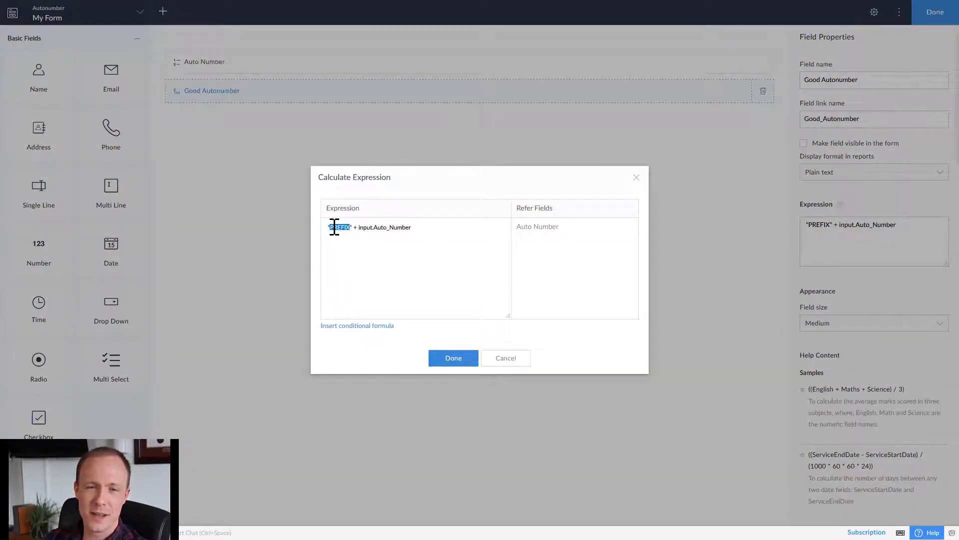
{"action": "key", "text": "BackSpace"}
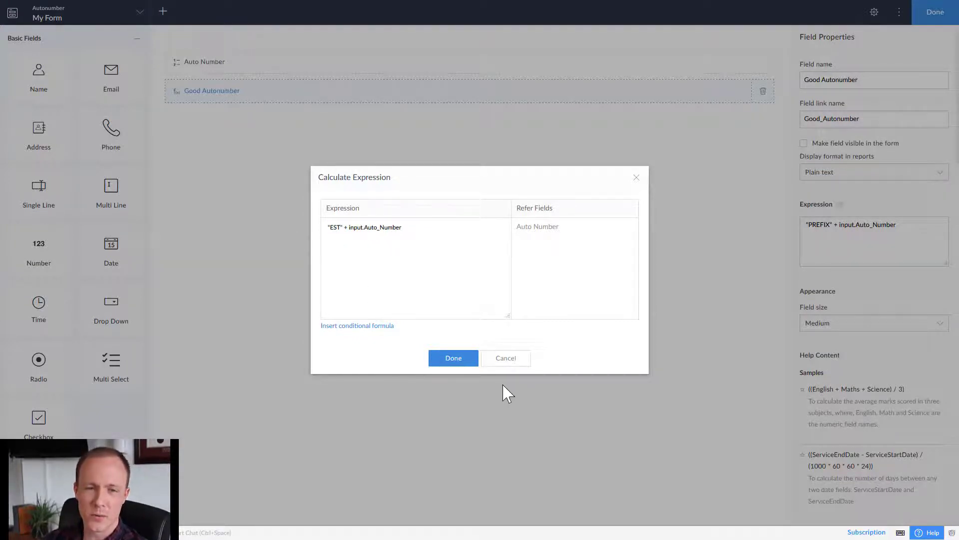
{"action": "left_click", "coordinate": [451, 364]}
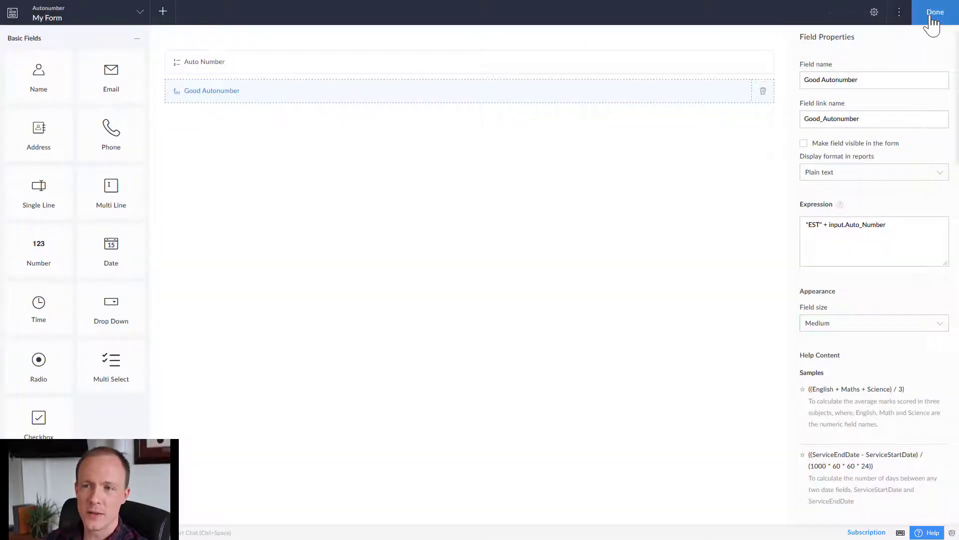
{"action": "left_click", "coordinate": [931, 15]}
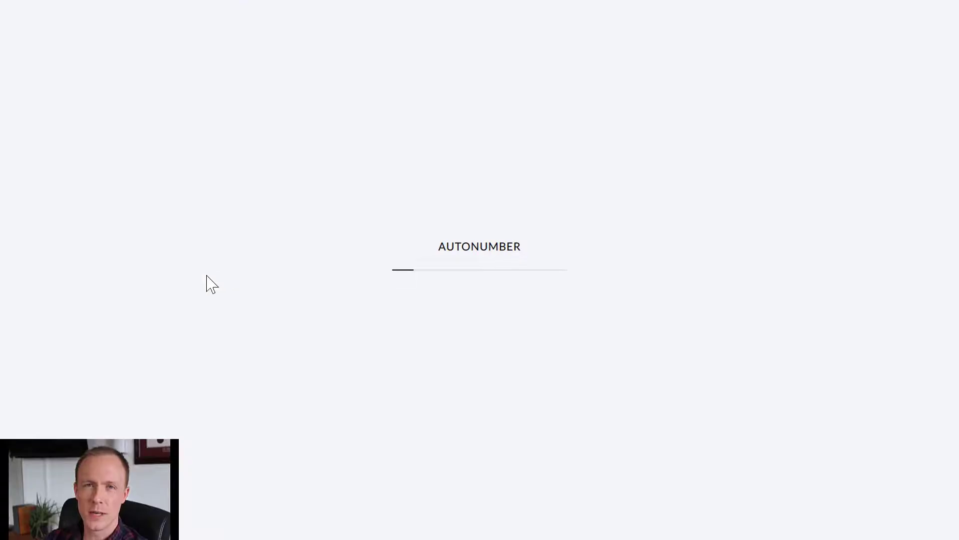
- Check My Form Report in the live application, submit another blank My Form entry and view the report again
{"action": "left_click", "coordinate": [45, 97]}
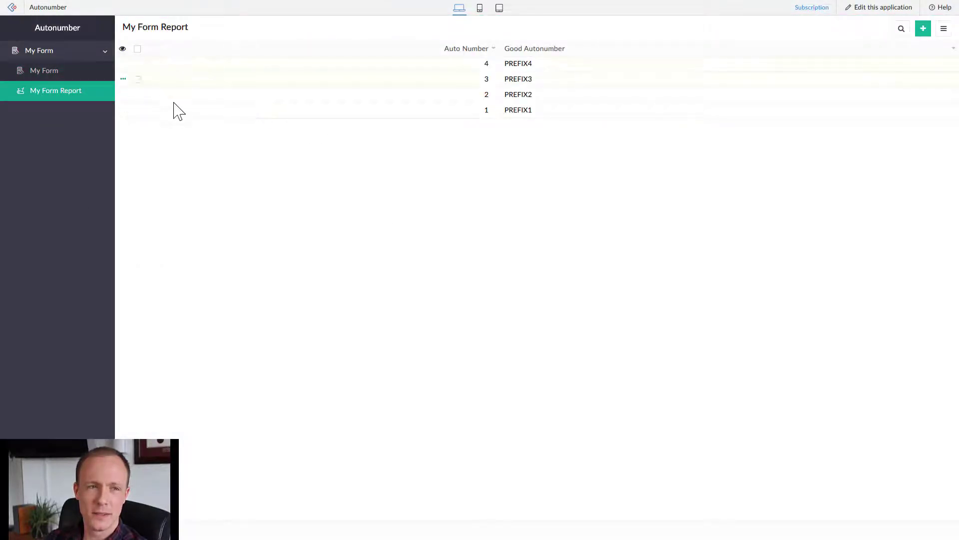
{"action": "left_click", "coordinate": [89, 73]}
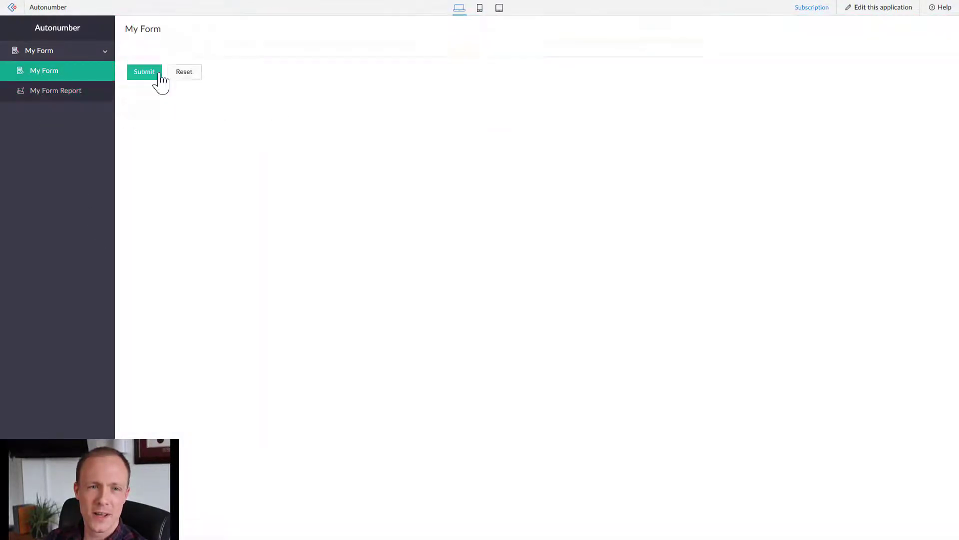
{"action": "left_click", "coordinate": [140, 74]}
{"action": "left_click", "coordinate": [60, 91]}
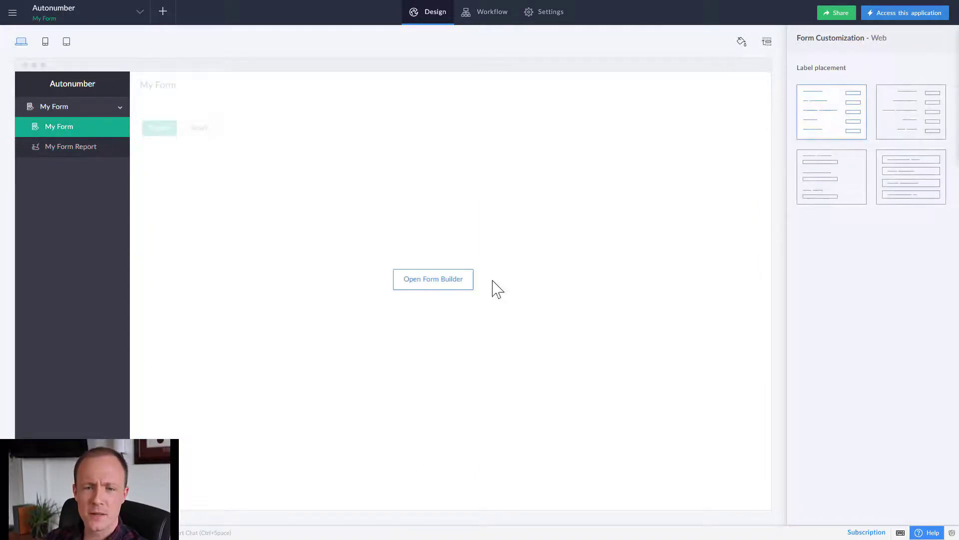
- Reopen My Form in the form builder and append + "-" to the end of Good Autonumber's expression
{"action": "left_click", "coordinate": [438, 279]}
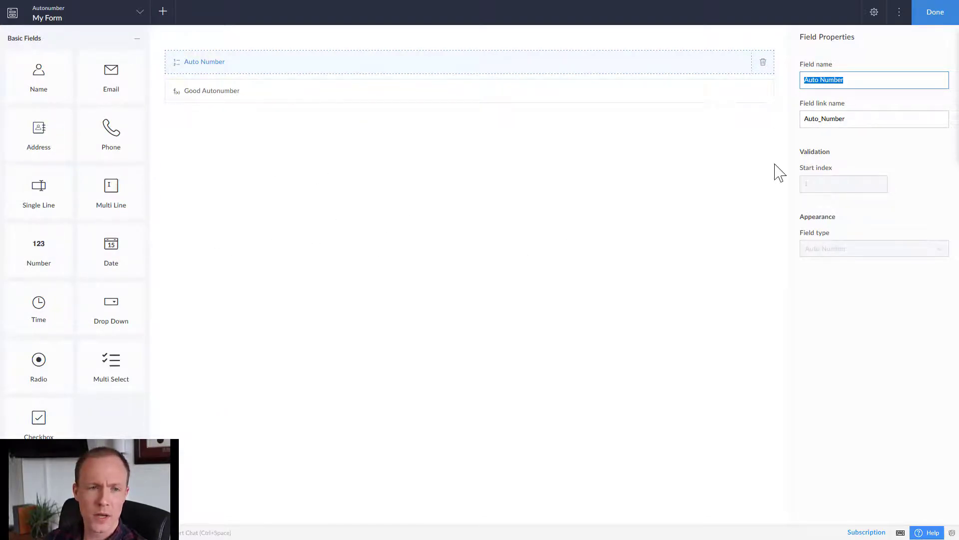
{"action": "left_click", "coordinate": [471, 100]}
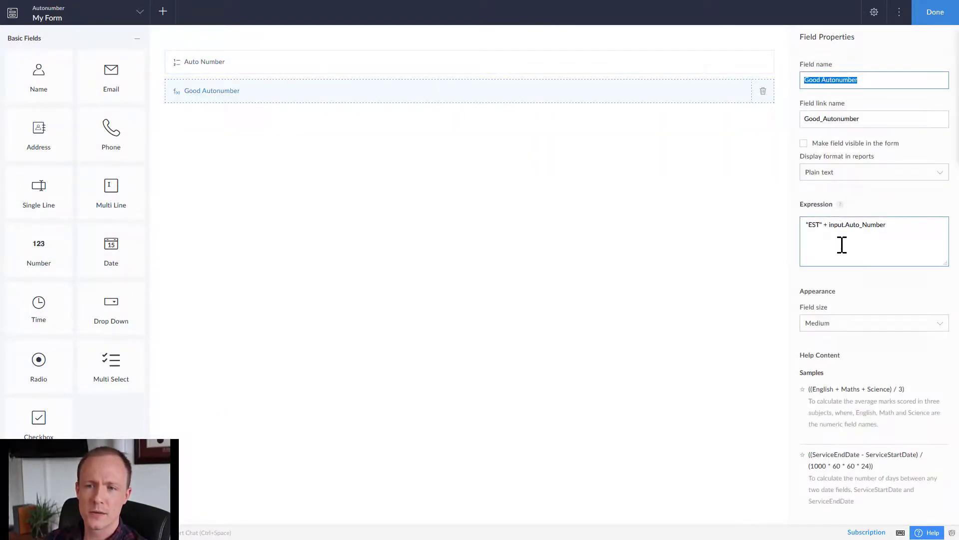
{"action": "left_click", "coordinate": [841, 244]}
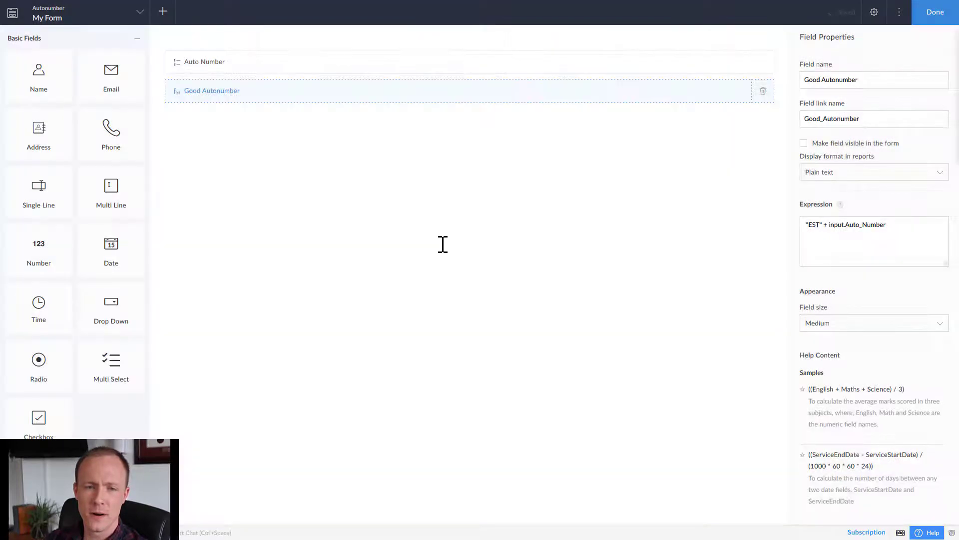
{"action": "left_click", "coordinate": [808, 223]}
{"action": "left_click", "coordinate": [371, 181]}
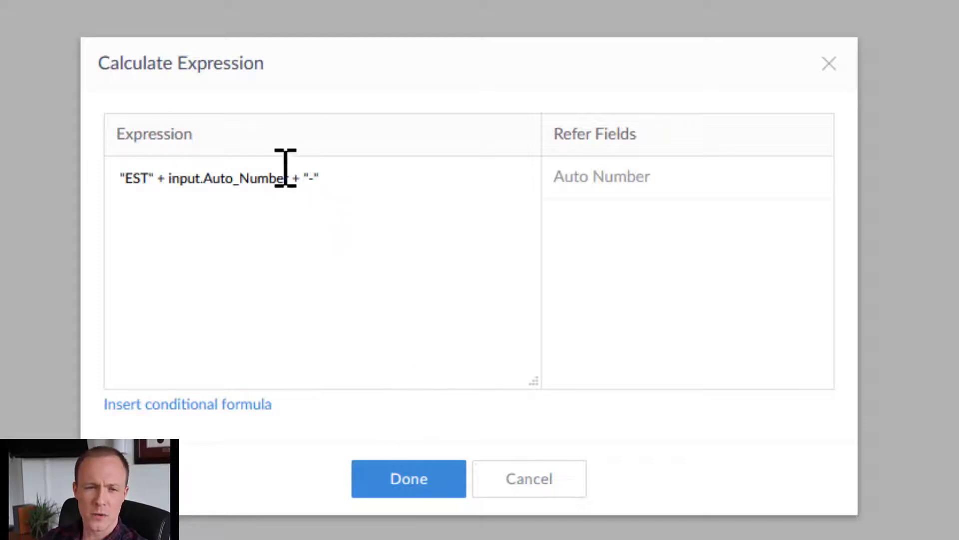
{"action": "left_click", "coordinate": [422, 487]}
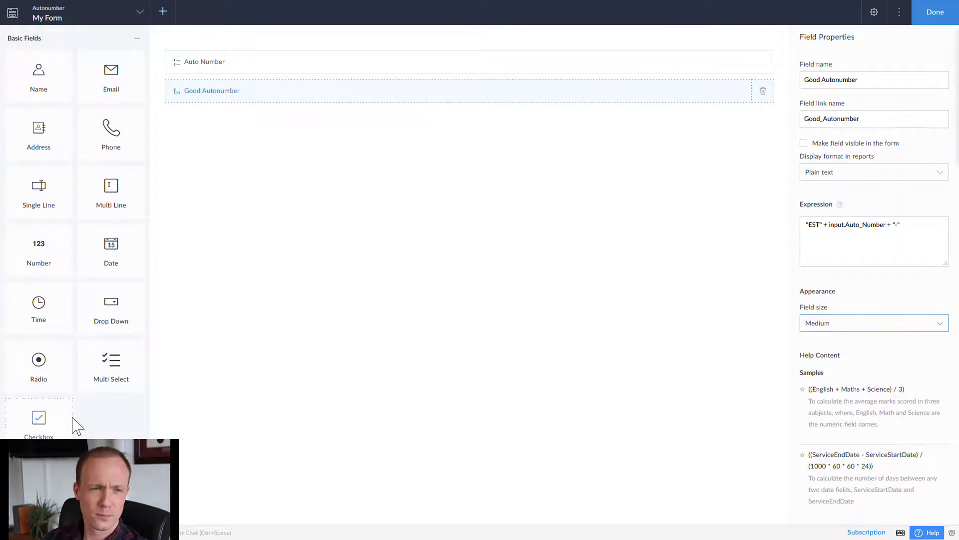
- Add a Drop Down field between Auto Number and Good Autonumber and remove its Choice 3 option
{"action": "left_click_drag", "start_coordinate": [110, 306], "coordinate": [231, 96]}
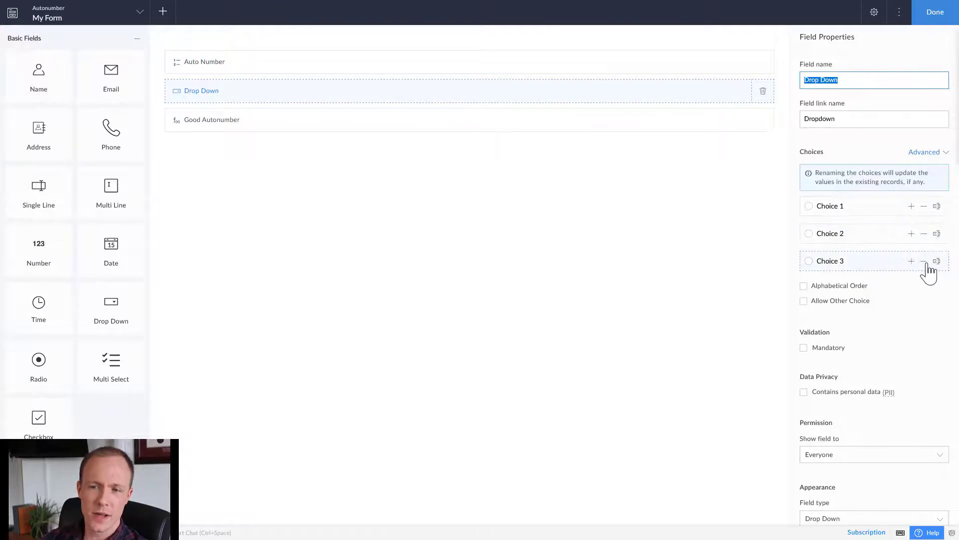
{"action": "left_click", "coordinate": [925, 261]}
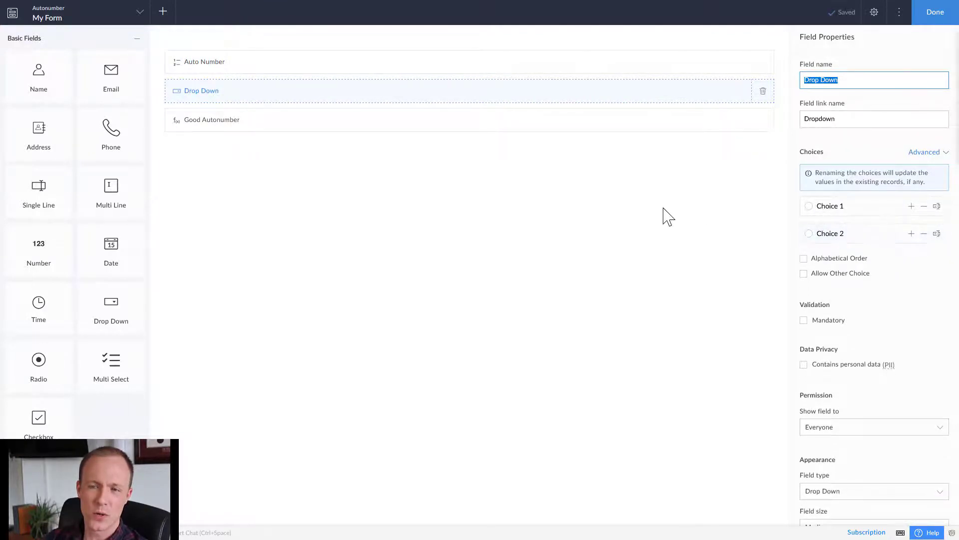
- Append + Dropdown to Good Autonumber's expression using the Drop Down field reference, and finish editing the form
{"action": "left_click", "coordinate": [255, 123]}
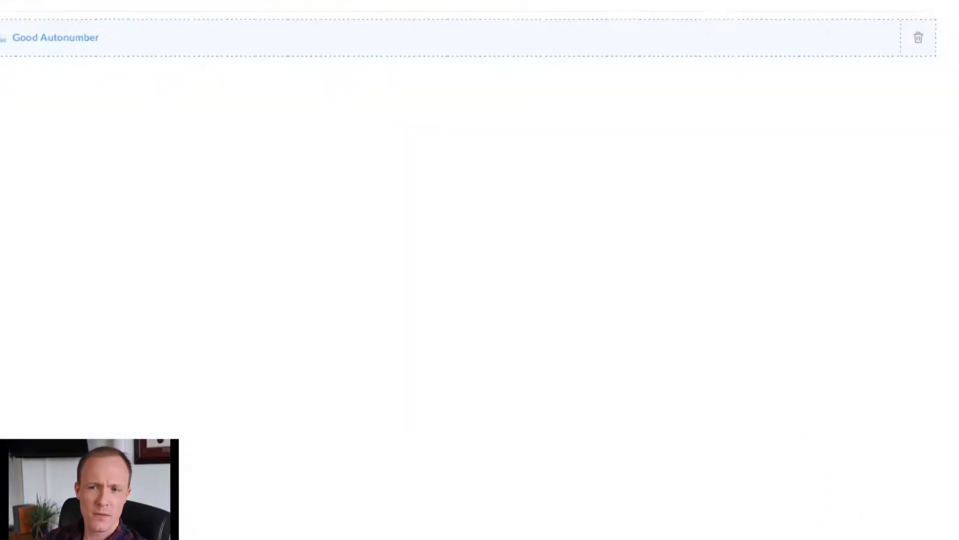
{"action": "left_click", "coordinate": [875, 240]}
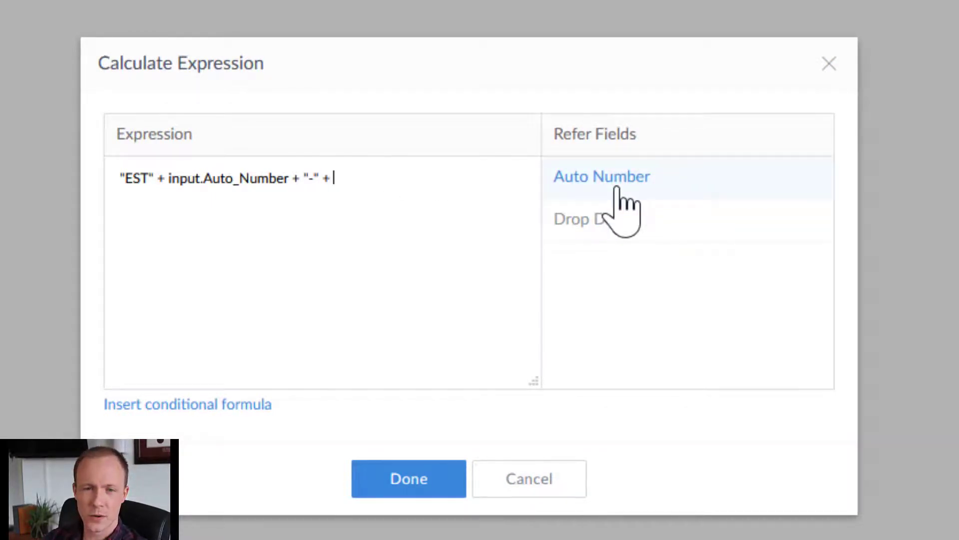
{"action": "left_click", "coordinate": [605, 216]}
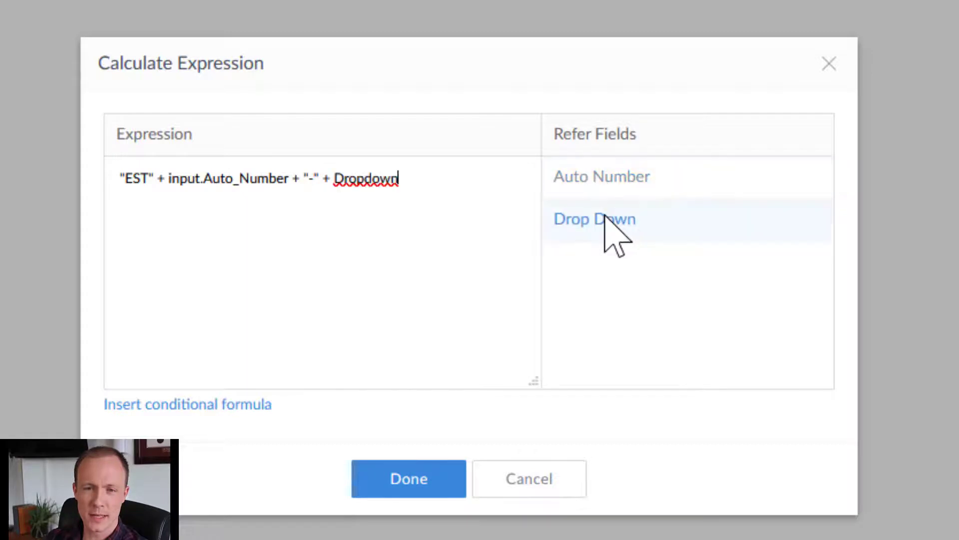
{"action": "left_click", "coordinate": [388, 479]}
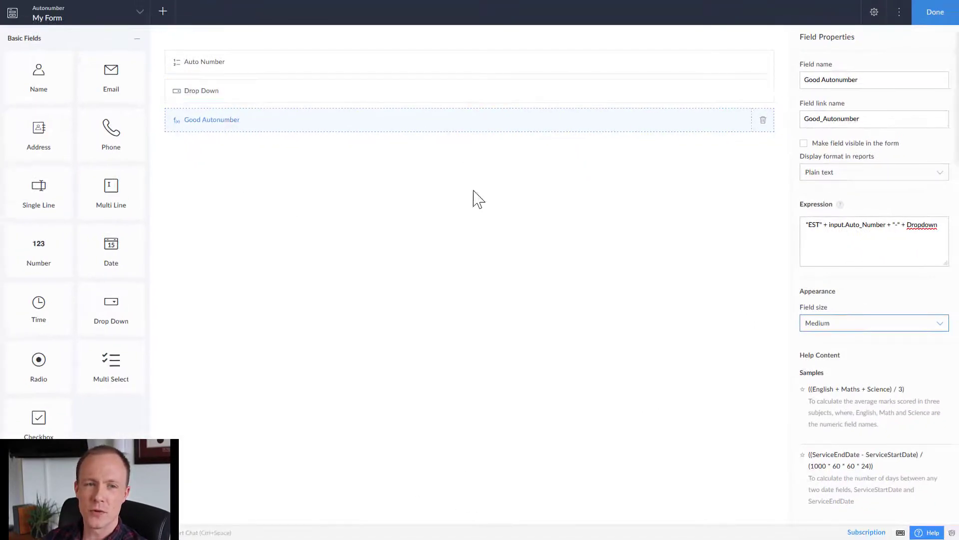
{"action": "left_click", "coordinate": [930, 18]}
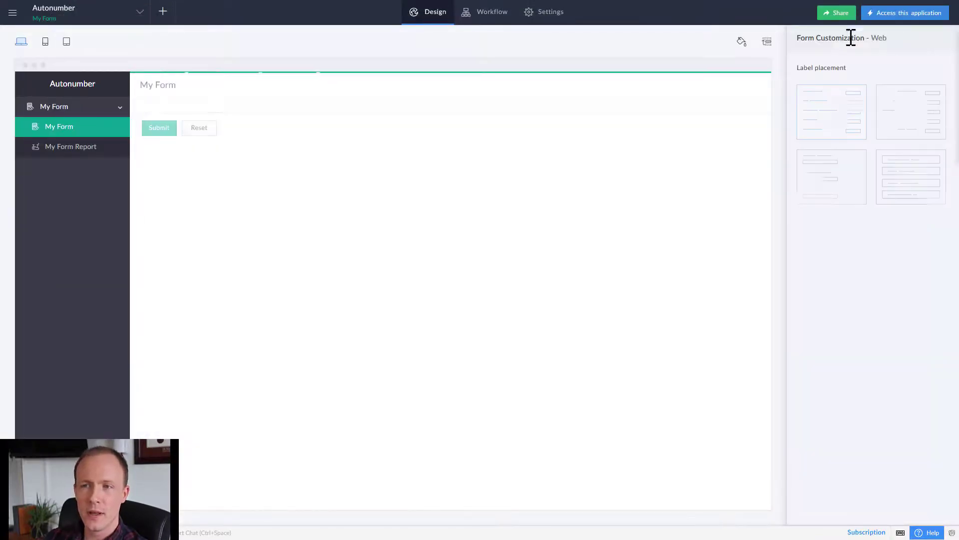
- View My Form Report in the live application, and submit a My Form entry with Drop Down set to Choice 1
{"action": "left_click", "coordinate": [906, 13]}
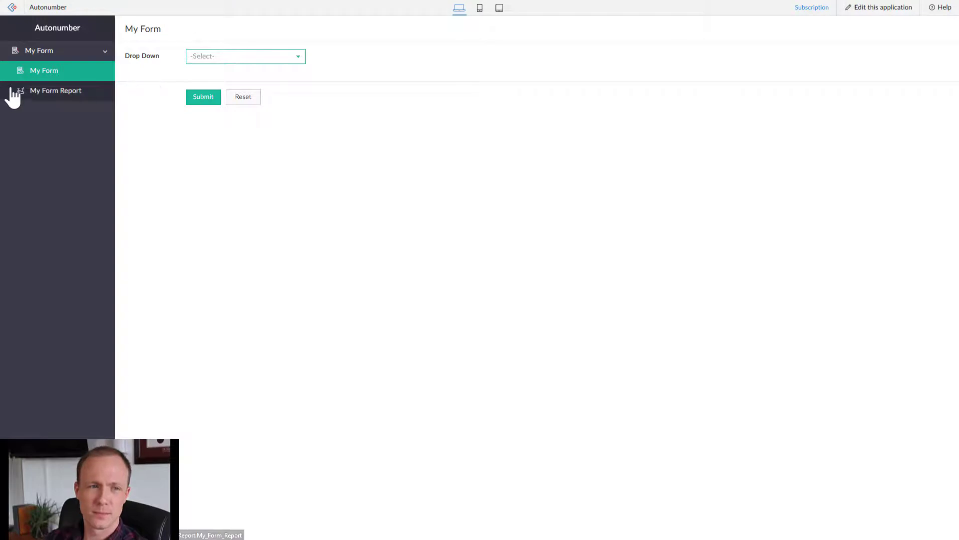
{"action": "left_click", "coordinate": [37, 93]}
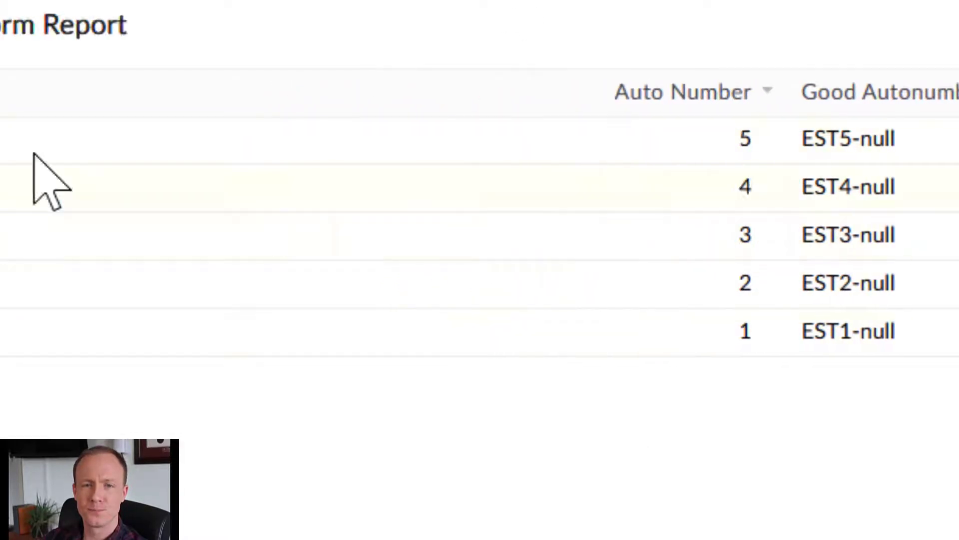
{"action": "left_click", "coordinate": [236, 163]}
{"action": "left_click", "coordinate": [762, 110]}
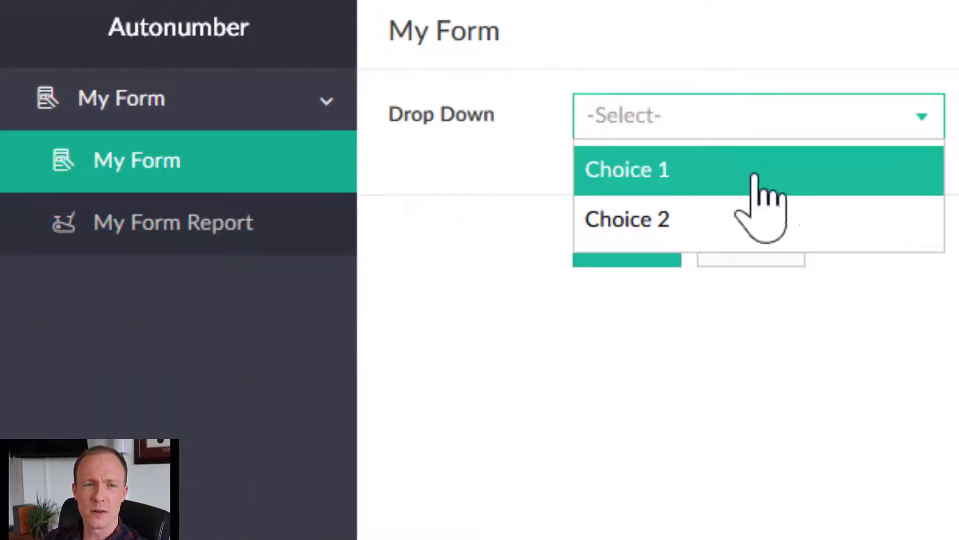
{"action": "left_click", "coordinate": [756, 173]}
{"action": "left_click", "coordinate": [649, 241]}
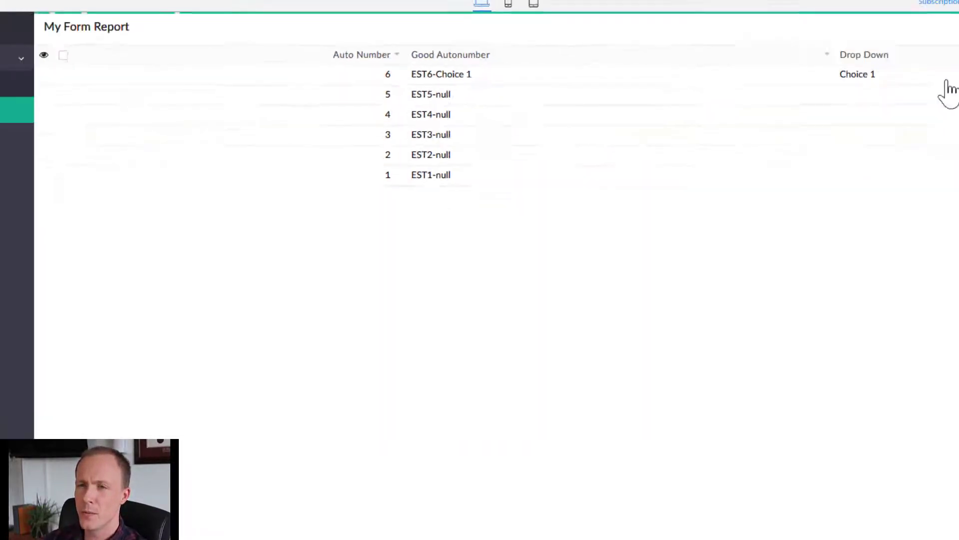
- Return to the form builder for My Form and make the Drop Down field mandatory
{"action": "left_click", "coordinate": [881, 6]}
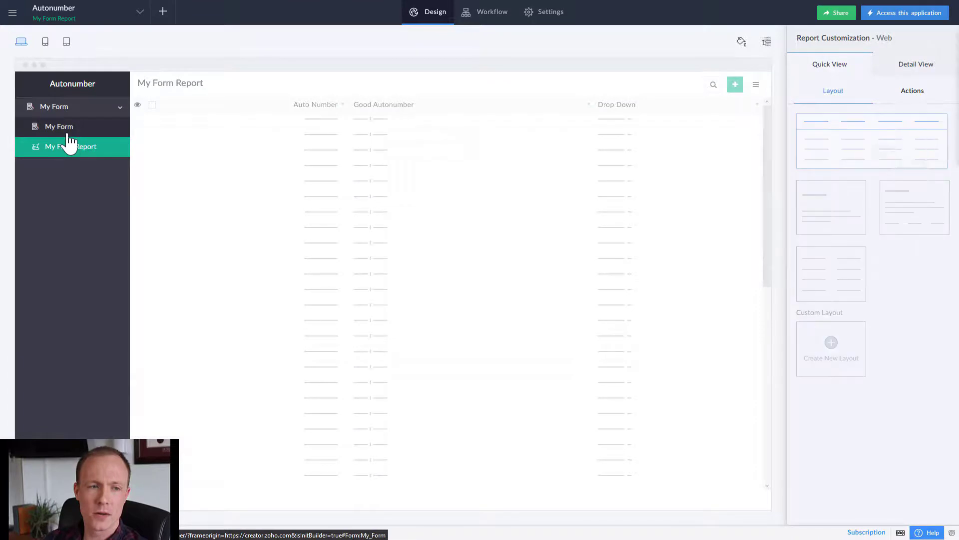
{"action": "left_click", "coordinate": [68, 134]}
{"action": "left_click", "coordinate": [429, 278]}
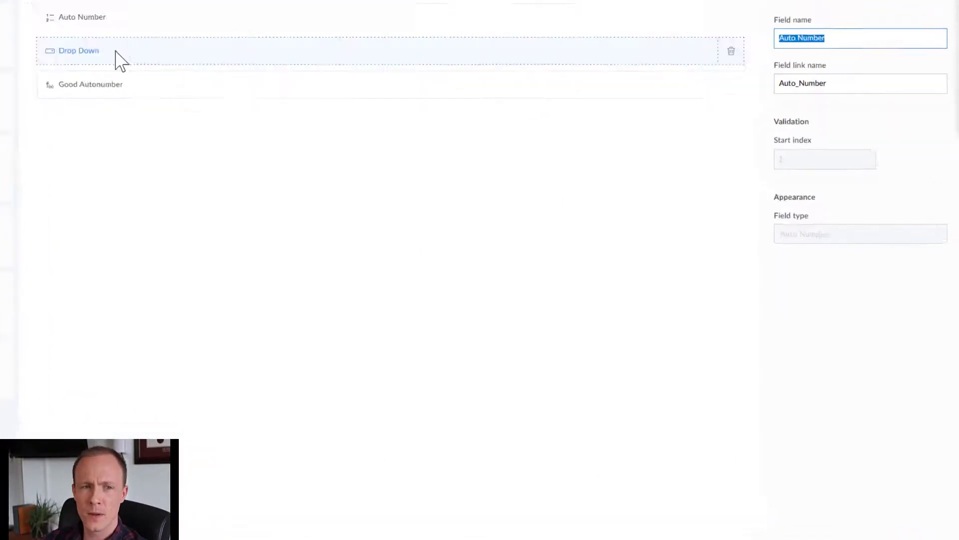
{"action": "left_click", "coordinate": [115, 51]}
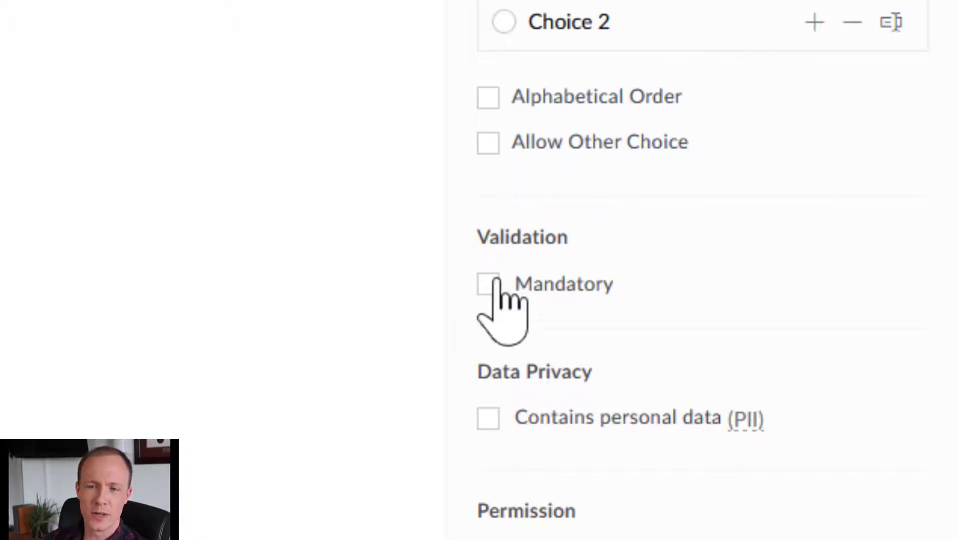
{"action": "left_click", "coordinate": [491, 286]}
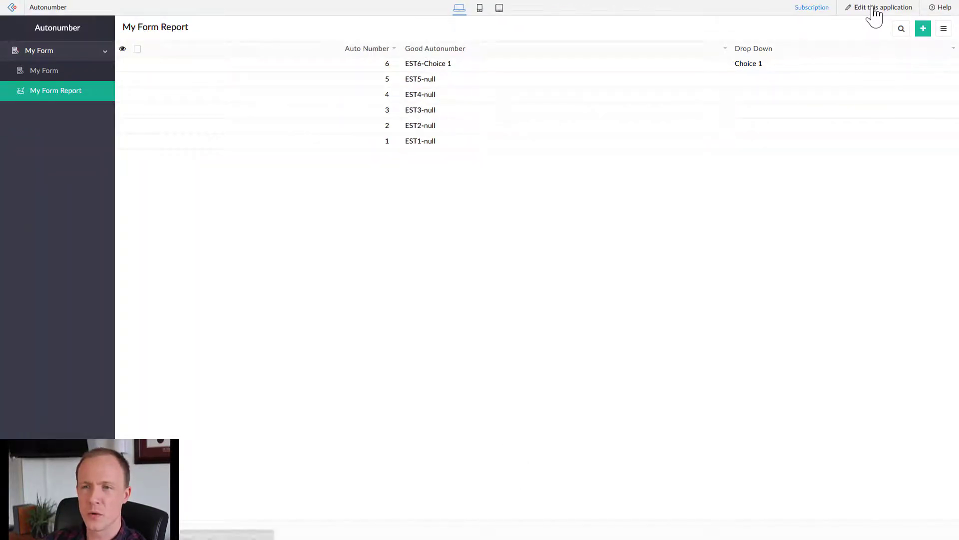
- Return to editing the application and remove the Auto Number field from My Form Report's web Quick View
{"action": "left_click", "coordinate": [873, 8]}
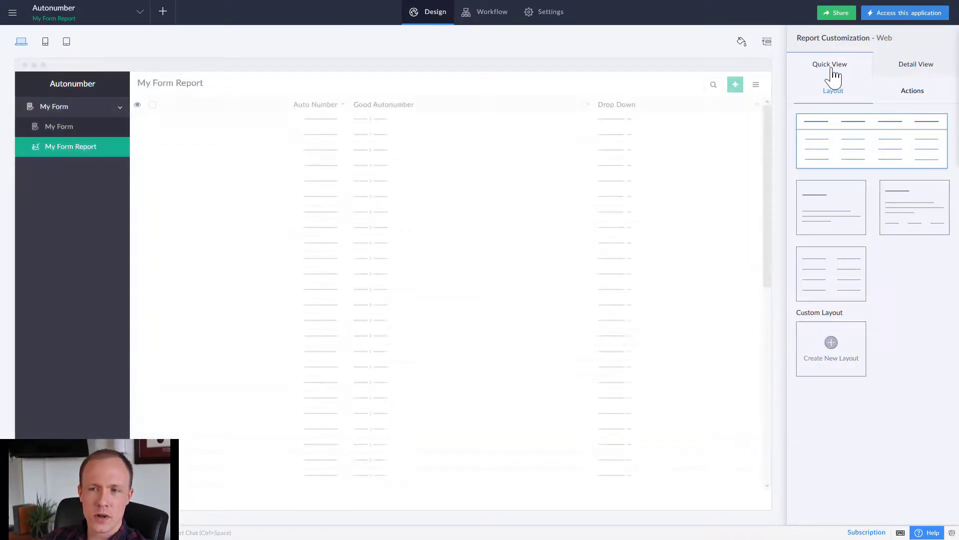
{"action": "mouse_move", "coordinate": [518, 261]}
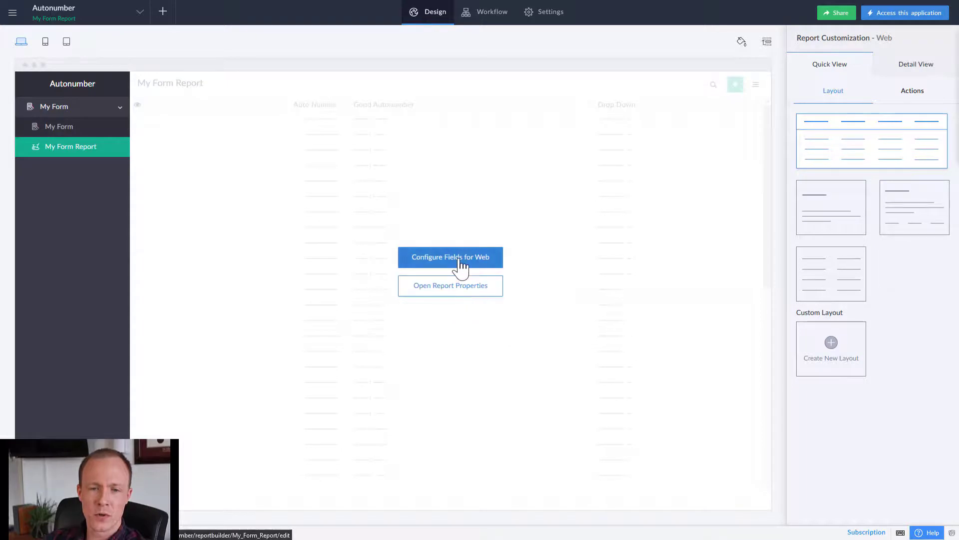
{"action": "left_click", "coordinate": [460, 264]}
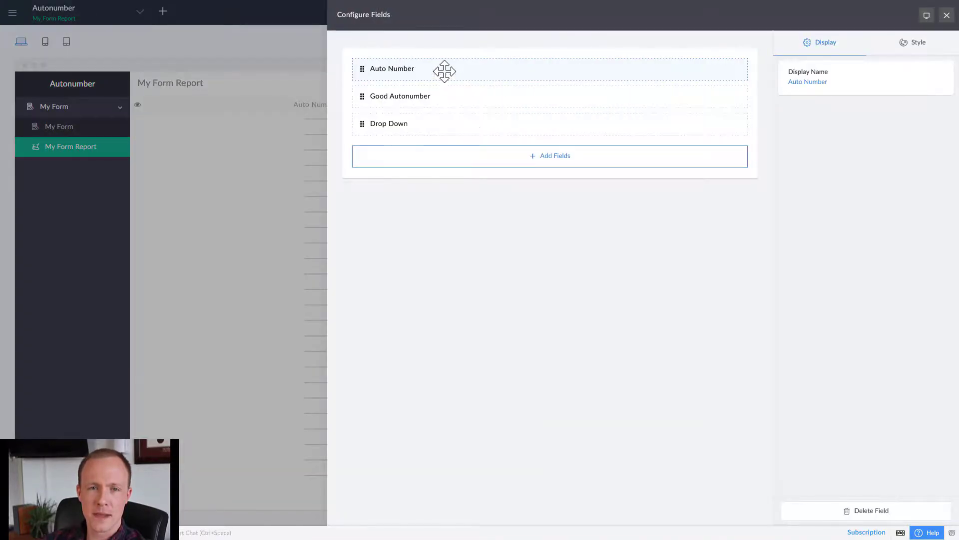
{"action": "left_click", "coordinate": [872, 510]}
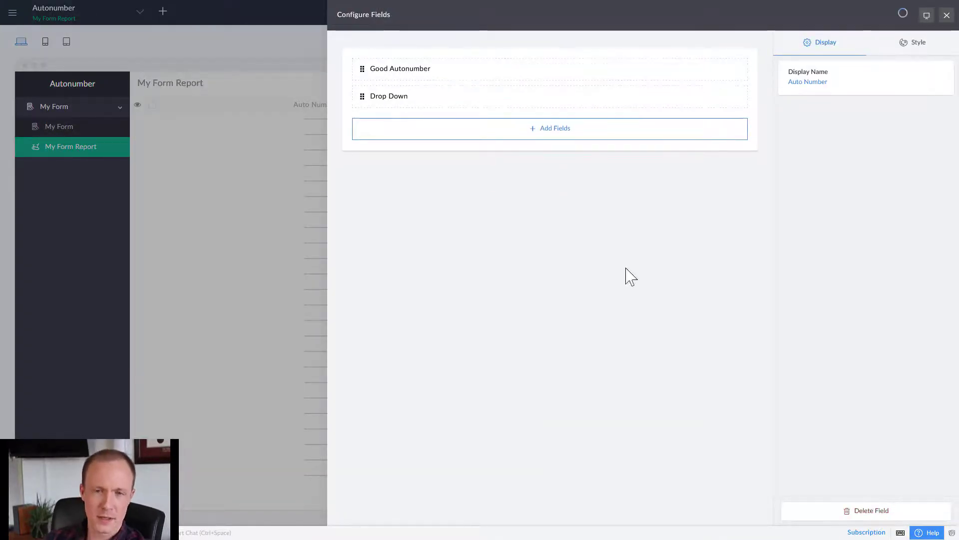
{"action": "left_click", "coordinate": [947, 16]}
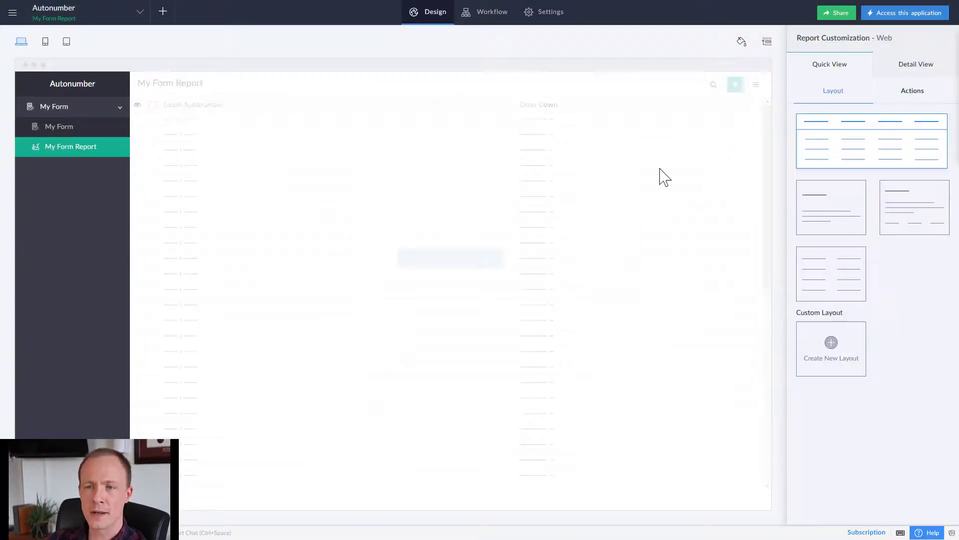
- Delete the Auto Number field from My Form Report's Detail View and close the field configuration
{"action": "left_click", "coordinate": [905, 70]}
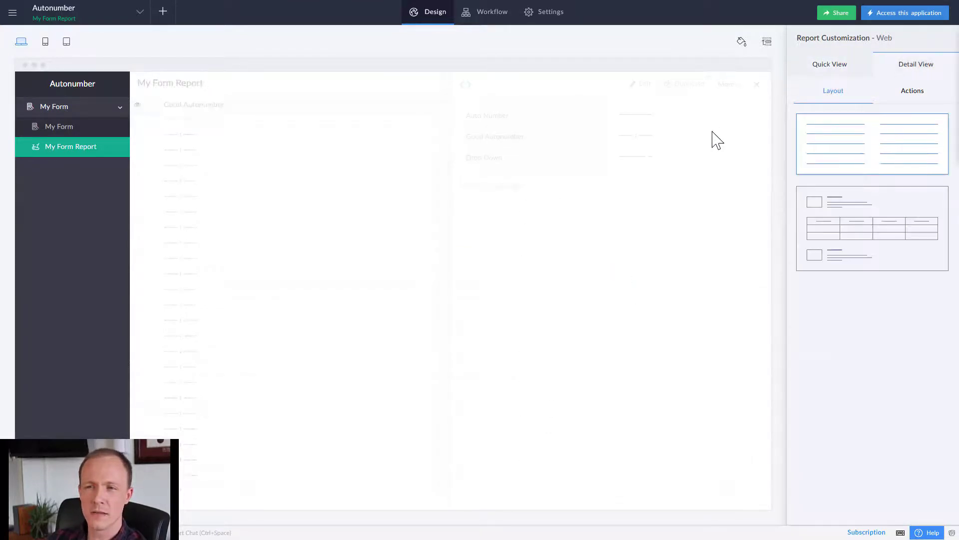
{"action": "left_click", "coordinate": [434, 263]}
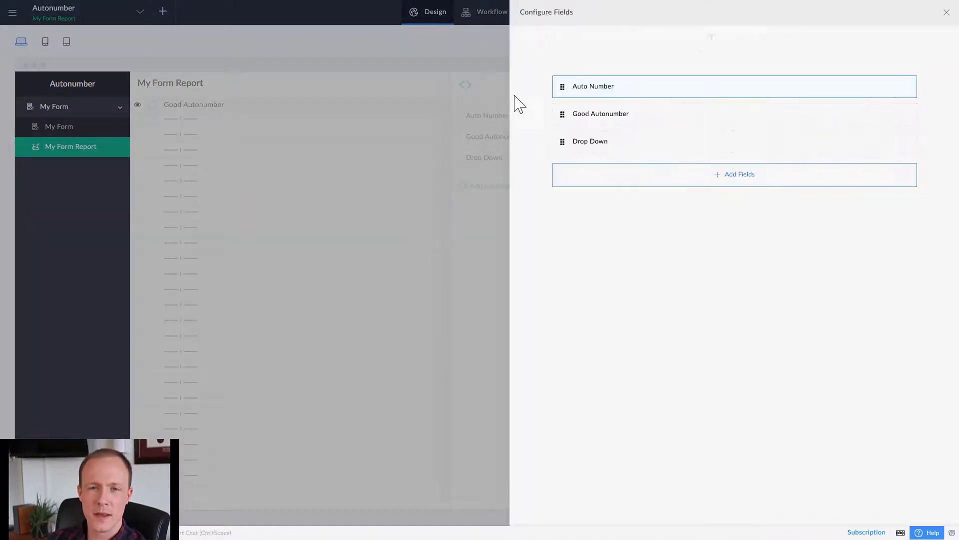
{"action": "left_click", "coordinate": [764, 40]}
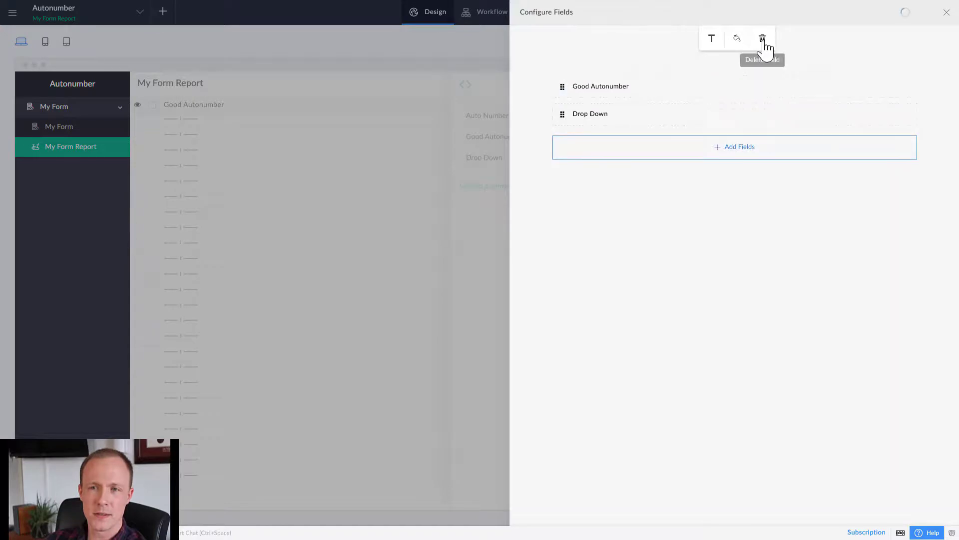
{"action": "left_click", "coordinate": [947, 13]}
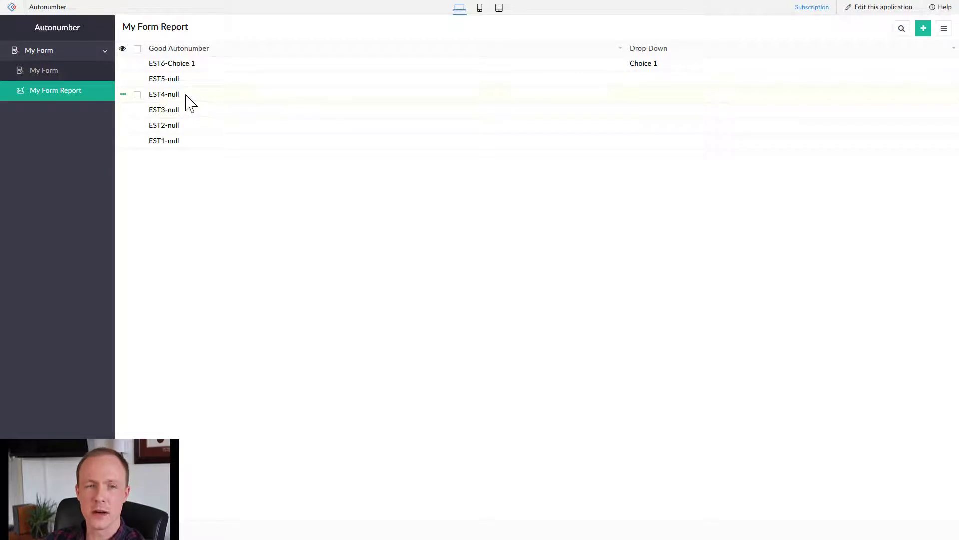
- Examine the EST6-Choice 1 record's details in the live My Form Report, and view the live My Form
{"action": "left_click", "coordinate": [229, 64]}
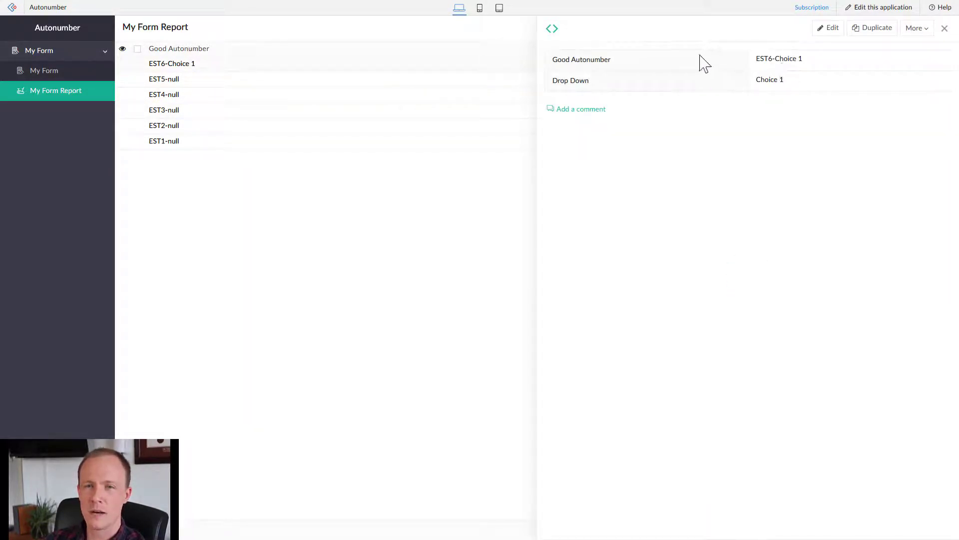
{"action": "left_click", "coordinate": [944, 29]}
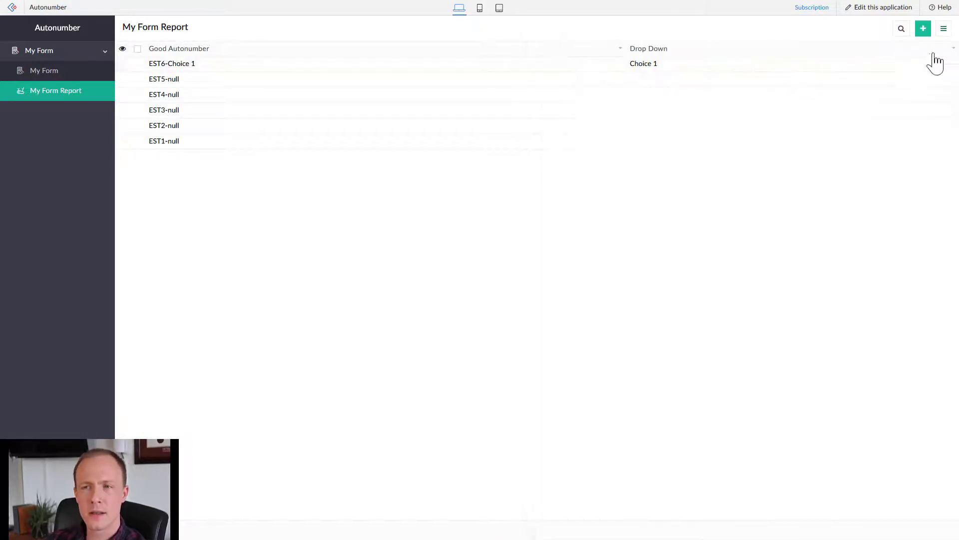
{"action": "left_click", "coordinate": [54, 75]}
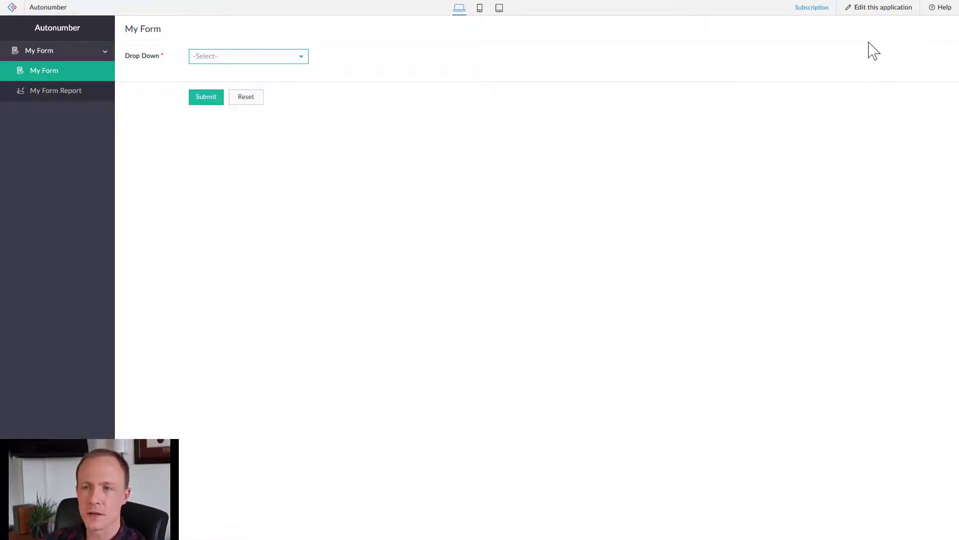
- Open My Form in the form builder, make the Good Autonumber field visible in the form, and finish editing
{"action": "left_click", "coordinate": [886, 11]}
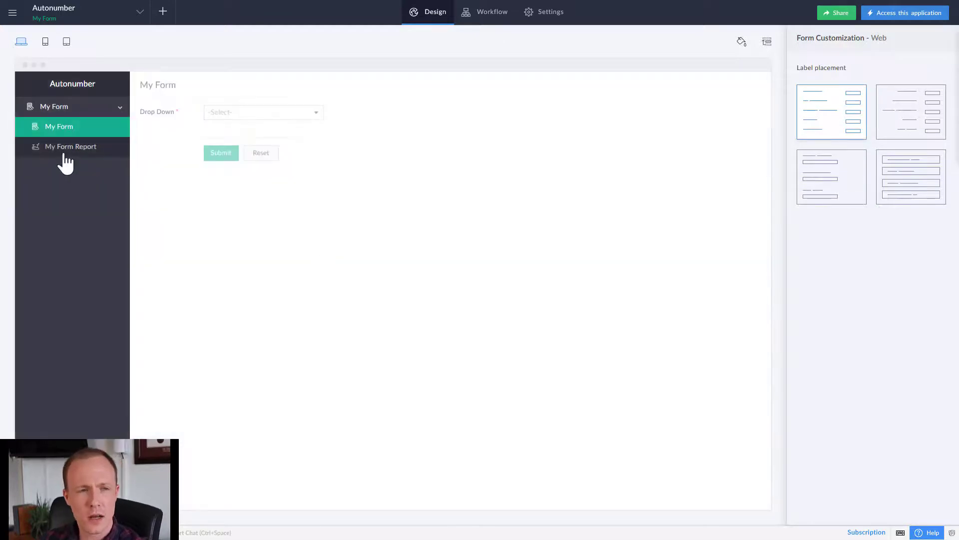
{"action": "mouse_move", "coordinate": [334, 253]}
{"action": "left_click", "coordinate": [426, 280]}
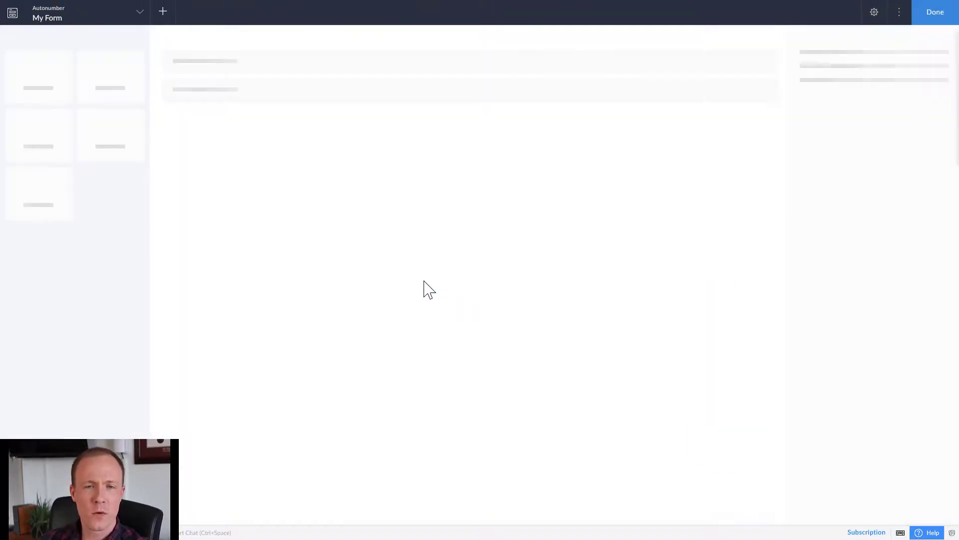
{"action": "left_click", "coordinate": [317, 97]}
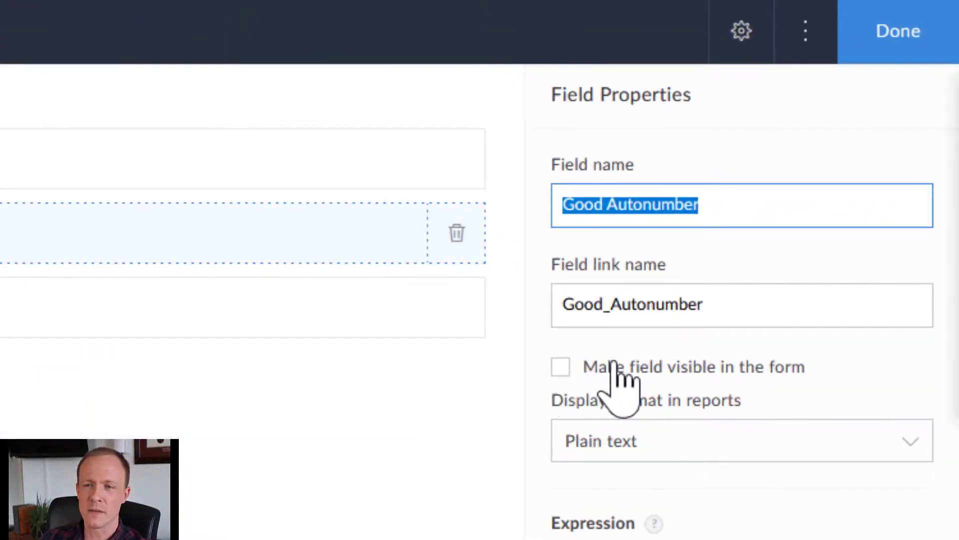
{"action": "left_click", "coordinate": [560, 367]}
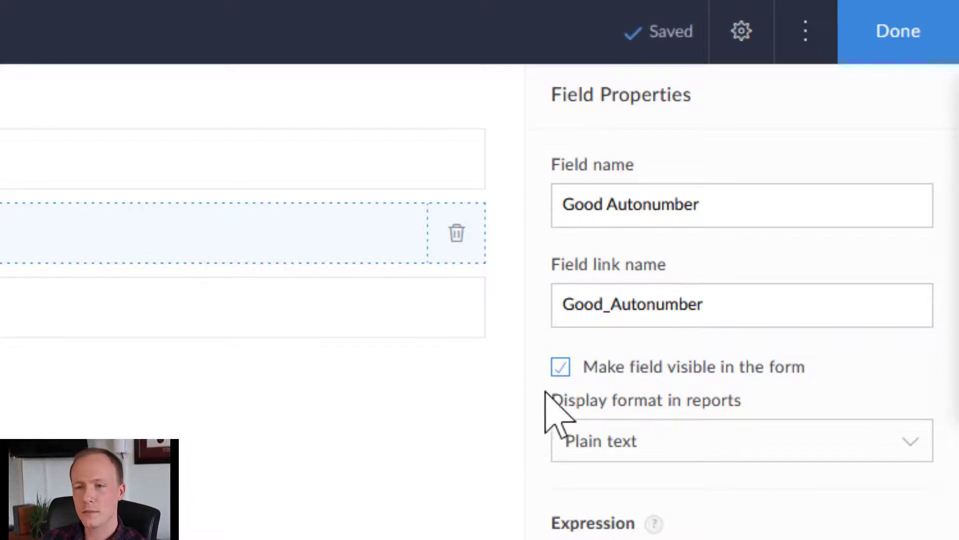
{"action": "left_click", "coordinate": [846, 56]}
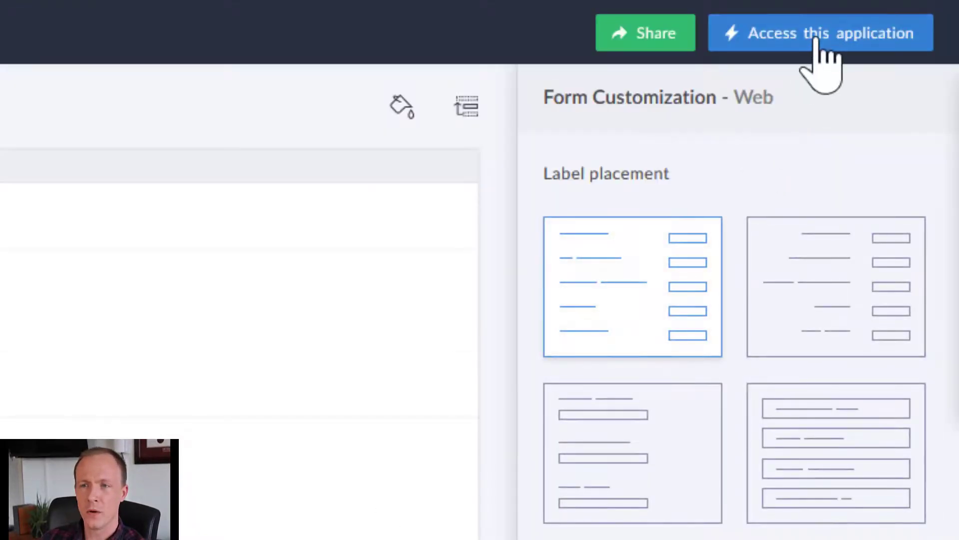
- Open the EST6-Choice 1 record for editing in the live application and try Choice 2 in its Drop Down field
{"action": "left_click", "coordinate": [807, 47]}
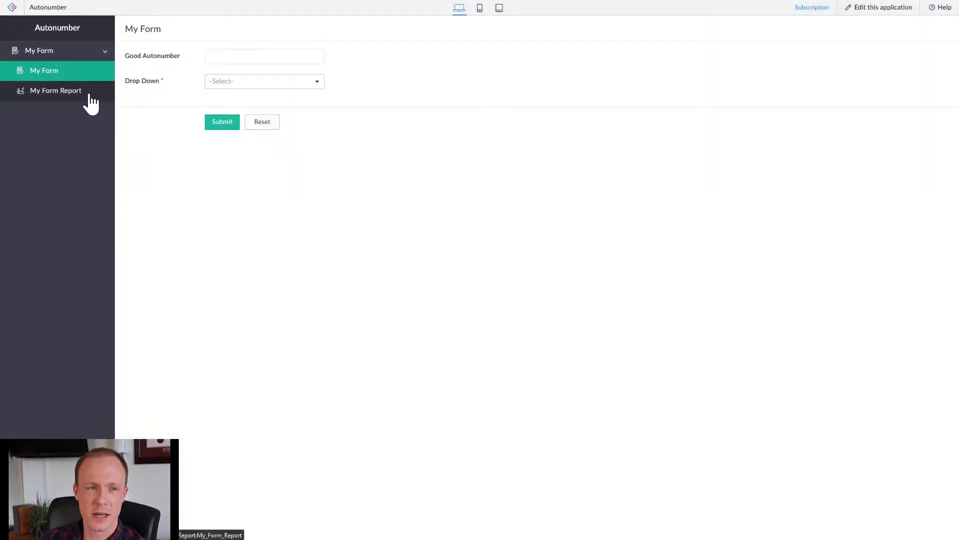
{"action": "left_click", "coordinate": [67, 92]}
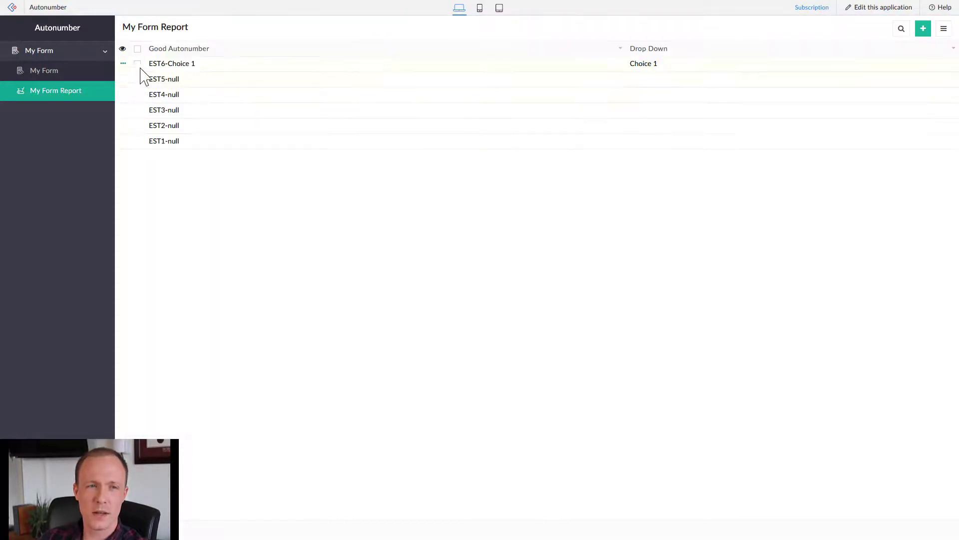
{"action": "left_click", "coordinate": [124, 64]}
{"action": "left_click", "coordinate": [149, 80]}
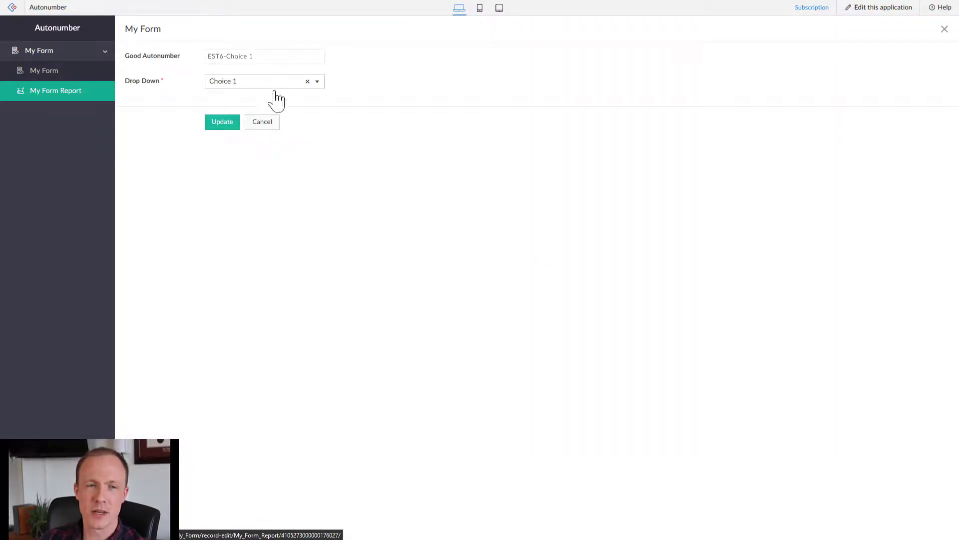
{"action": "left_click", "coordinate": [257, 82]}
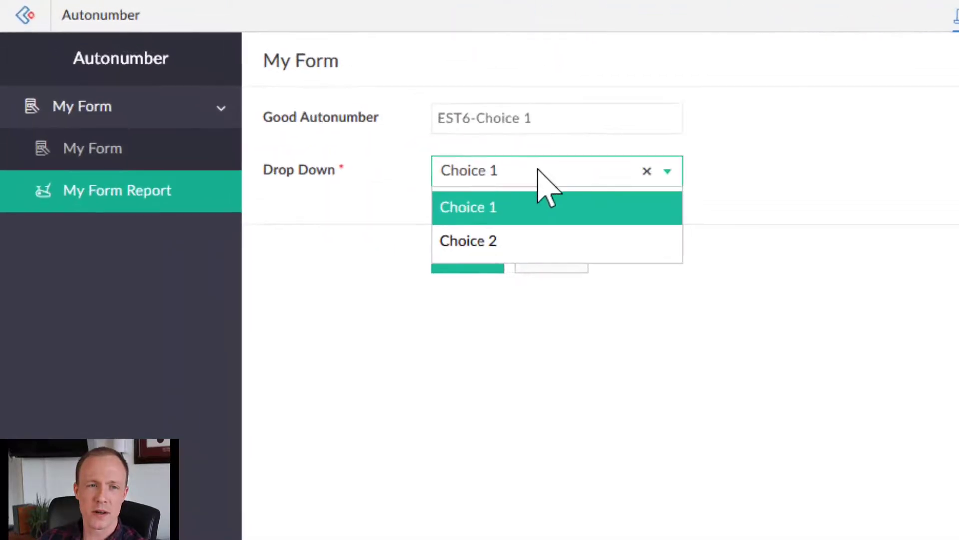
{"action": "left_click", "coordinate": [253, 114]}
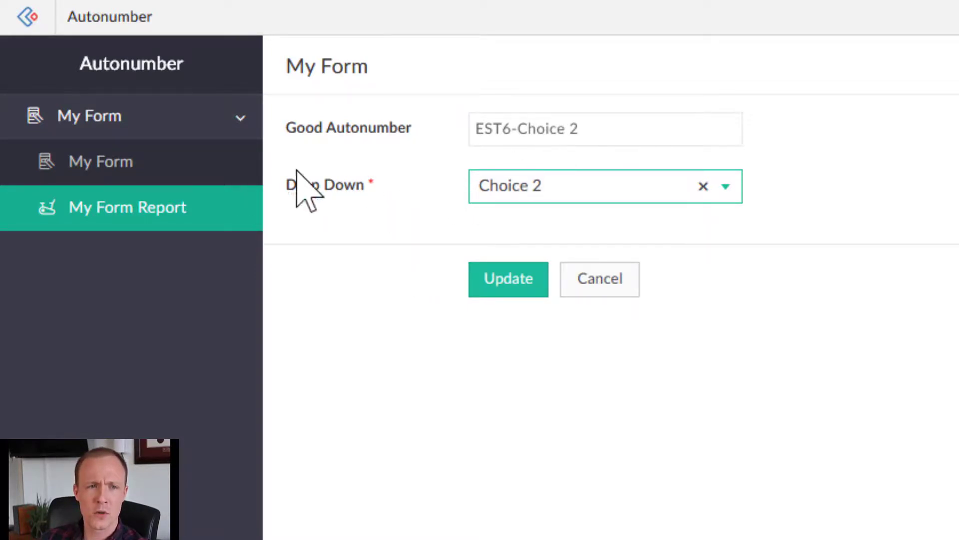
- Submit a new My Form entry with Drop Down set to Choice 1, and check it in My Form Report
{"action": "left_click", "coordinate": [119, 177]}
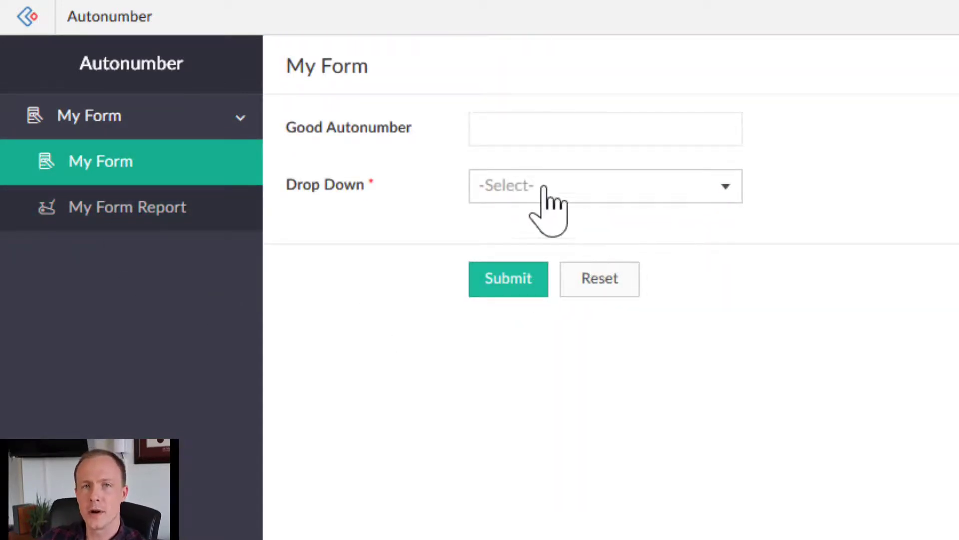
{"action": "left_click", "coordinate": [525, 194]}
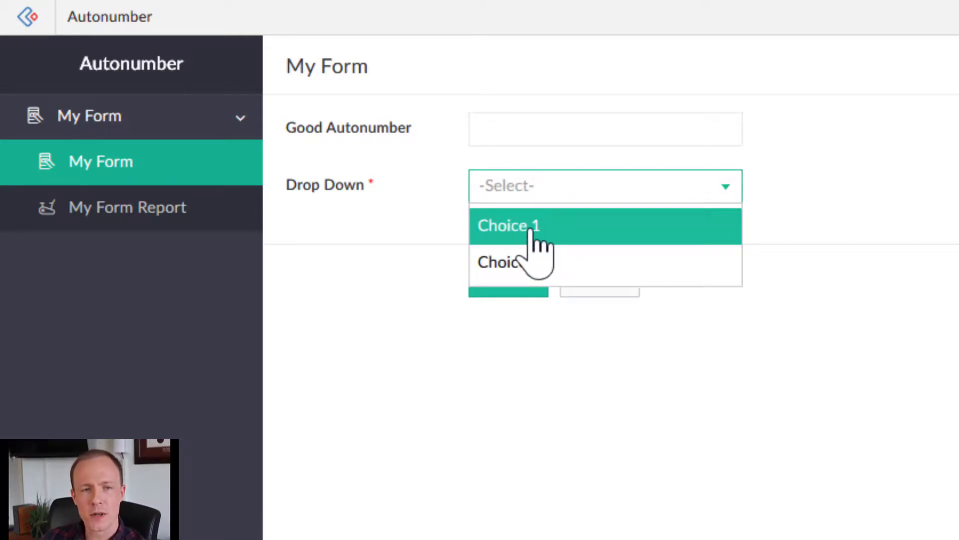
{"action": "left_click", "coordinate": [530, 235]}
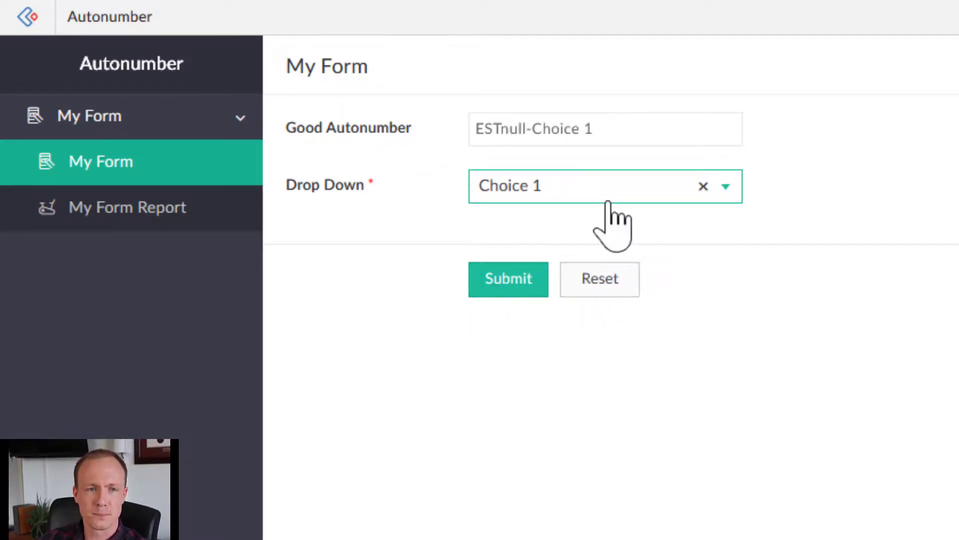
{"action": "left_click", "coordinate": [515, 294]}
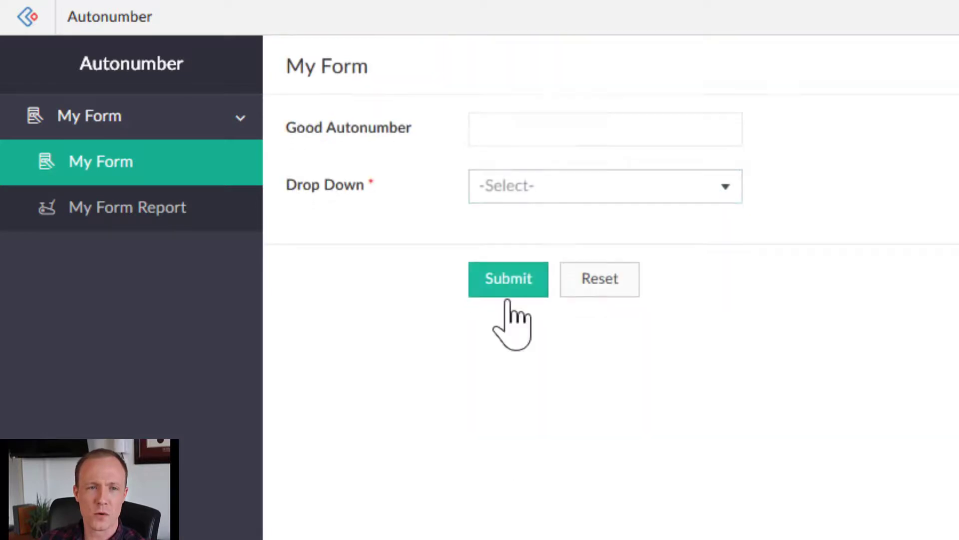
{"action": "left_click", "coordinate": [93, 220]}
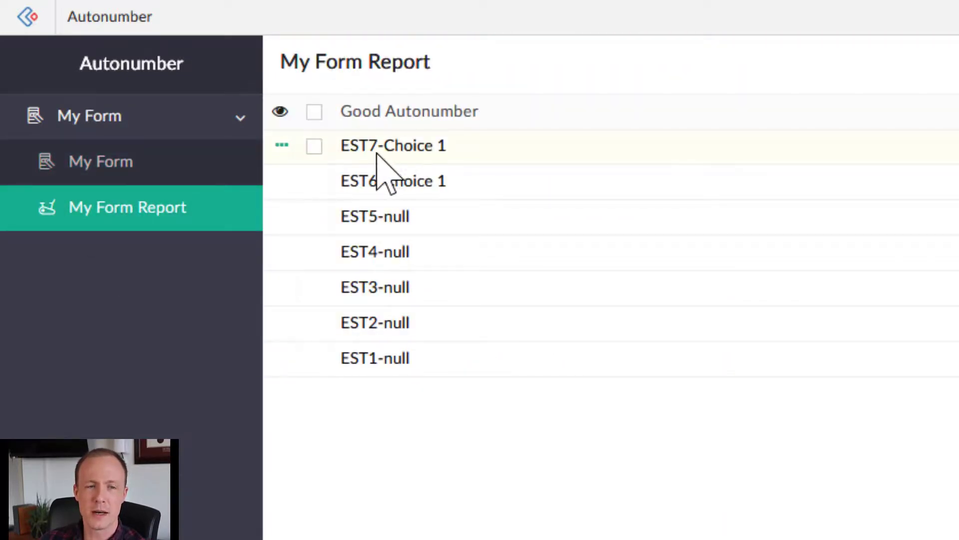
- Create a My Form workflow named hide that runs when a record is created, triggered on Load of the form
{"action": "left_click", "coordinate": [131, 161]}
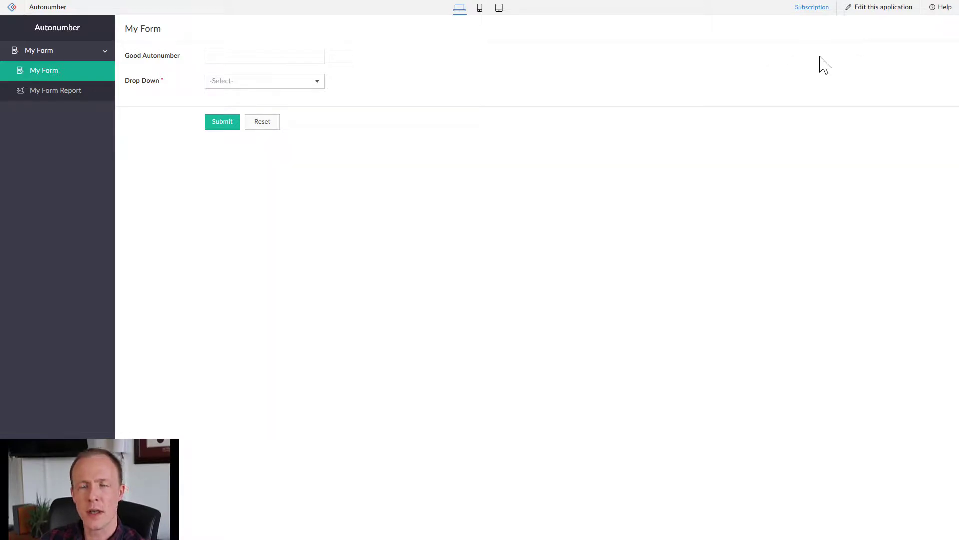
{"action": "left_click", "coordinate": [878, 10]}
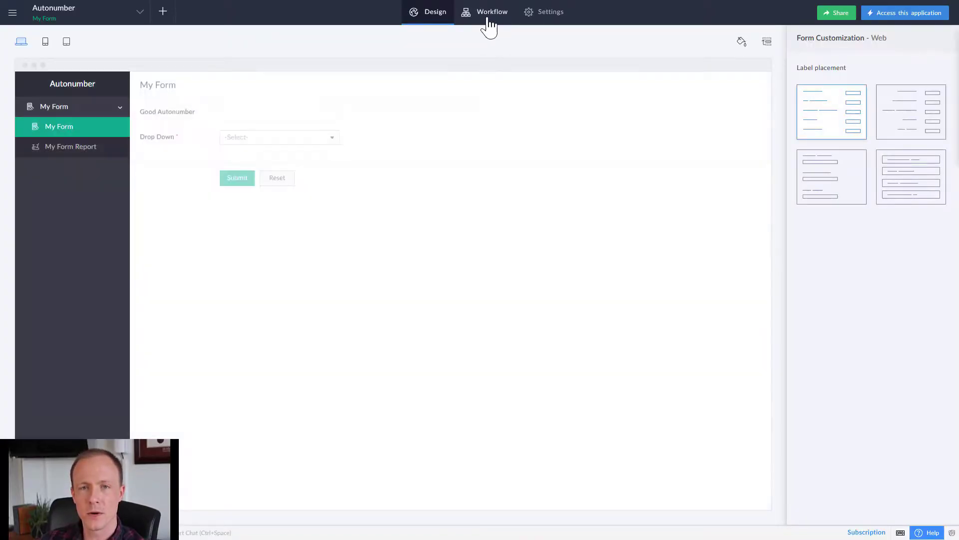
{"action": "left_click", "coordinate": [487, 20]}
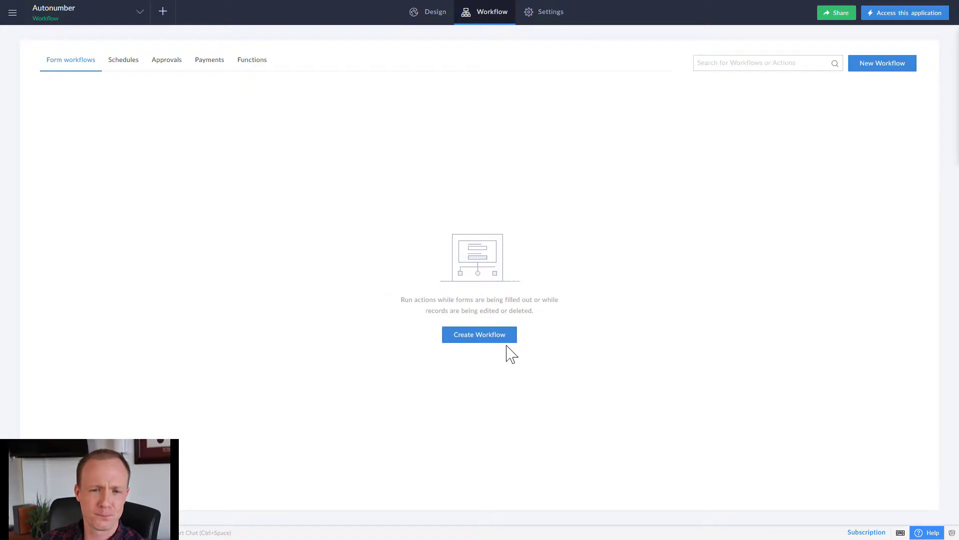
{"action": "left_click", "coordinate": [492, 341]}
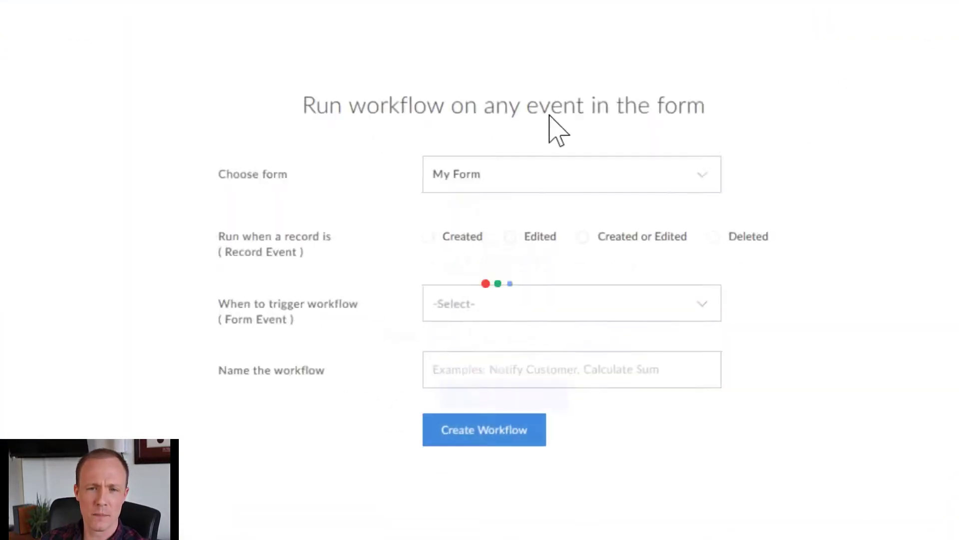
{"action": "left_click", "coordinate": [425, 235]}
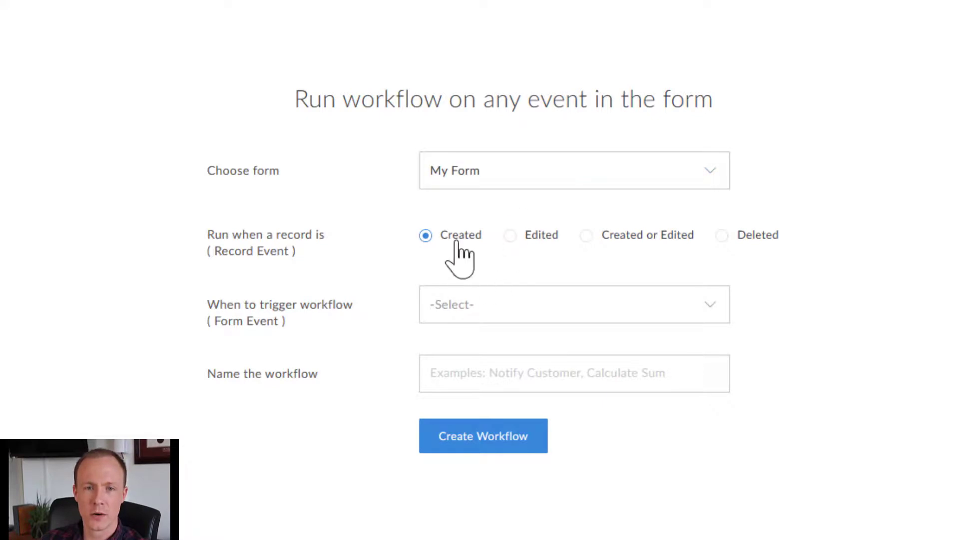
{"action": "left_click", "coordinate": [514, 314]}
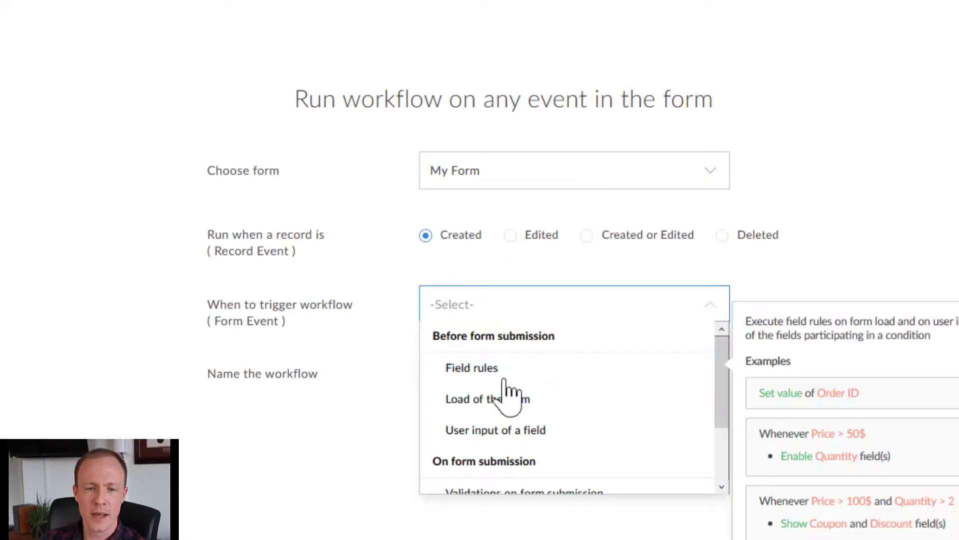
{"action": "left_click", "coordinate": [503, 403]}
{"action": "left_click", "coordinate": [524, 377]}
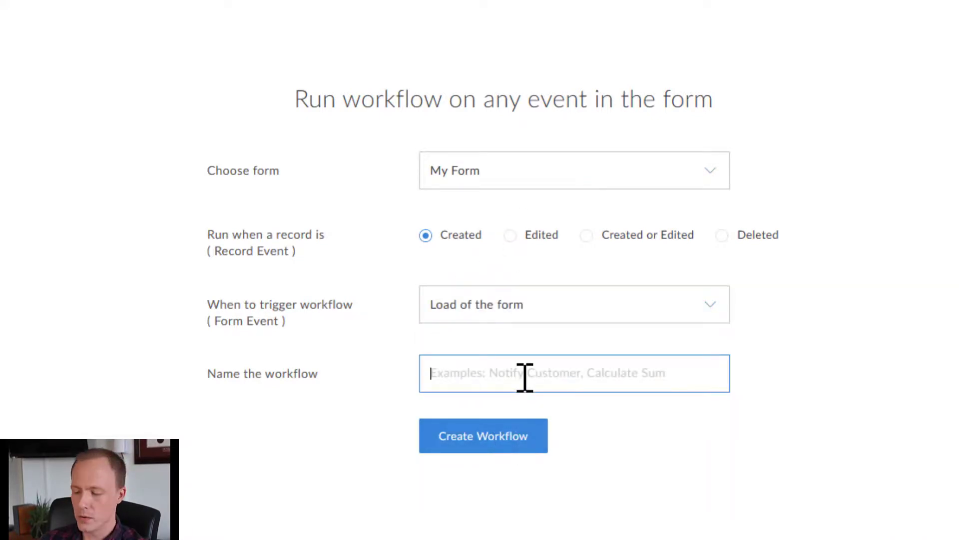
{"action": "type", "text": "hide"}
{"action": "key", "text": "Return"}
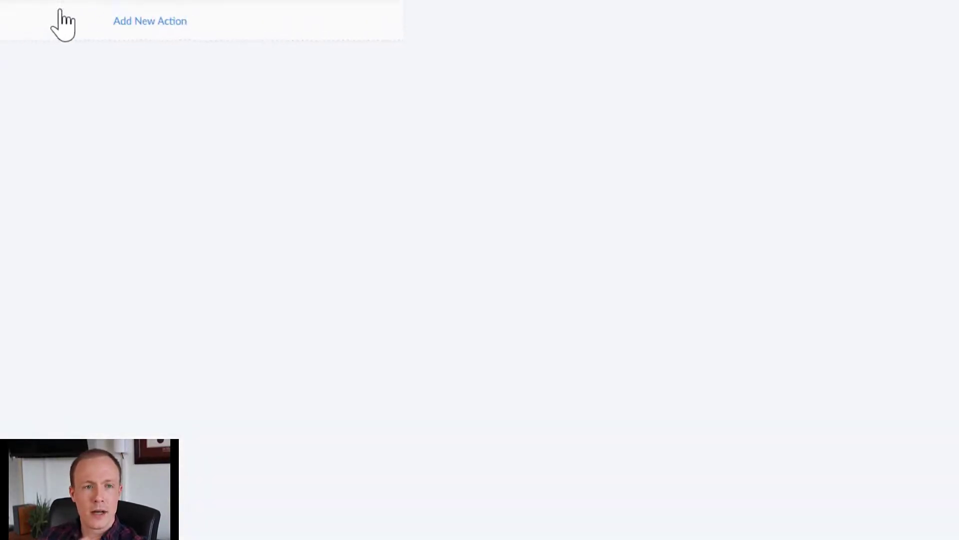
- Add a Deluge script action to the hide workflow and begin its first statement with hide
{"action": "left_click", "coordinate": [59, 10]}
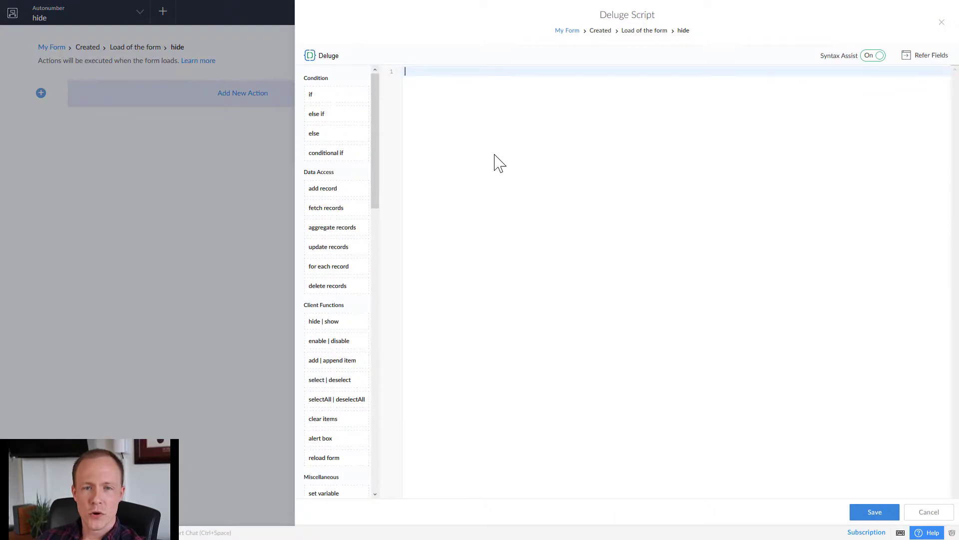
{"action": "type", "text": "hide"}
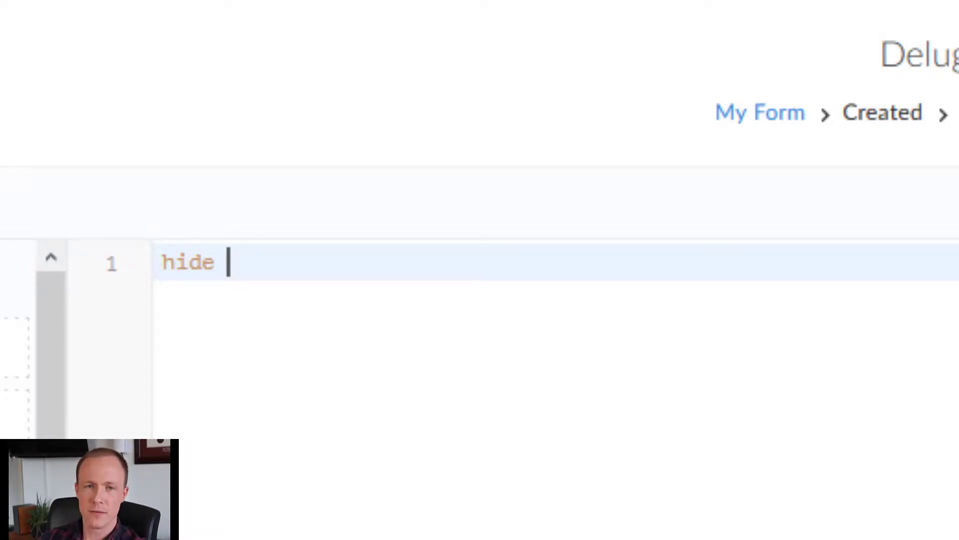
{"action": "type", "text": "a"}
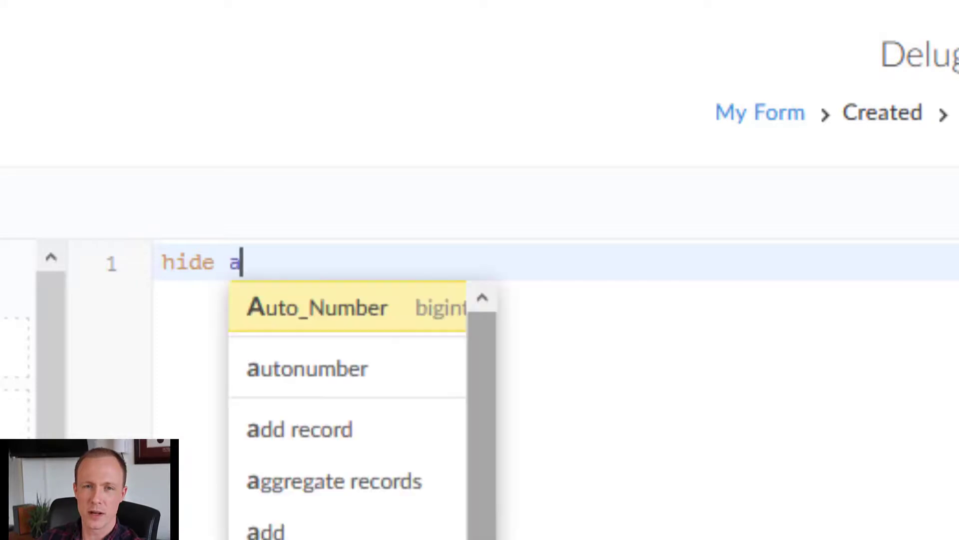
{"action": "key", "text": "Return"}
{"action": "key", "text": "BackSpace"}
{"action": "key", "text": "BackSpace"}
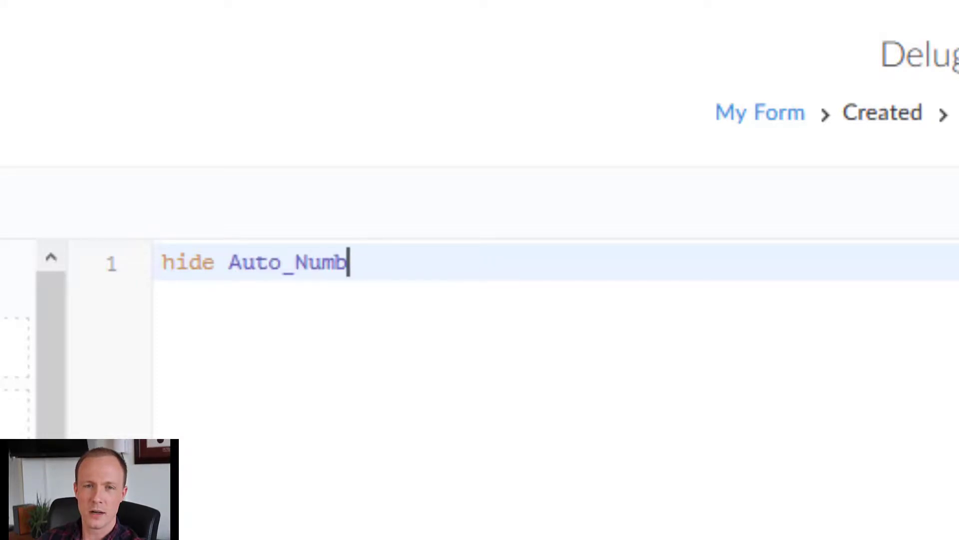
{"action": "key", "text": "BackSpace"}
{"action": "key", "text": "BackSpace"}
{"action": "key", "text": "BackSpace"}
{"action": "key", "text": "BackSpace"}
{"action": "key", "text": "BackSpace"}
{"action": "key", "text": "BackSpace"}
{"action": "key", "text": "BackSpace"}
{"action": "key", "text": "BackSpace"}
{"action": "key", "text": "BackSpace"}
{"action": "type", "text": "fo"}
{"action": "key", "text": "BackSpace"}
{"action": "key", "text": "BackSpace"}
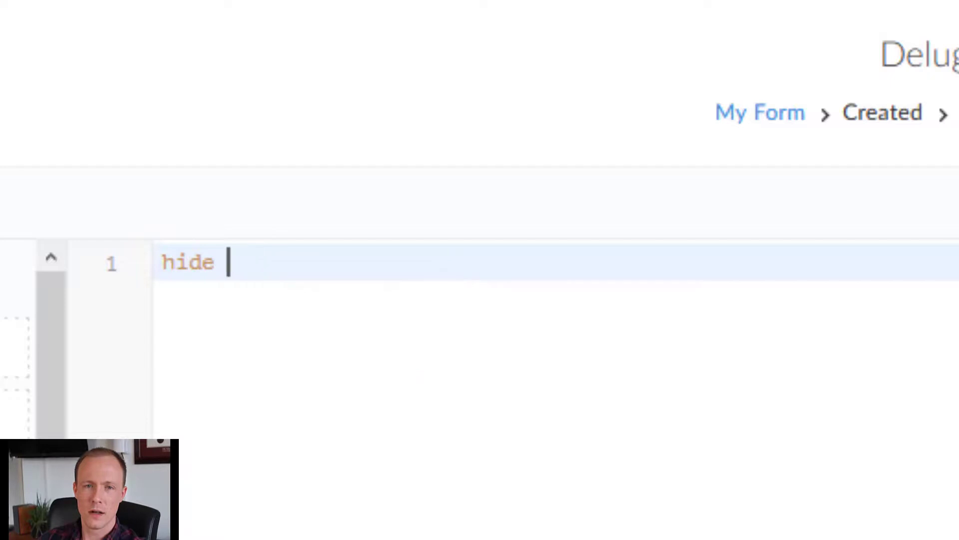
- Complete the script's first line as hide Good_Autonumber; and try to save it
{"action": "type", "text": "g"}
{"action": "key", "text": "Return"}
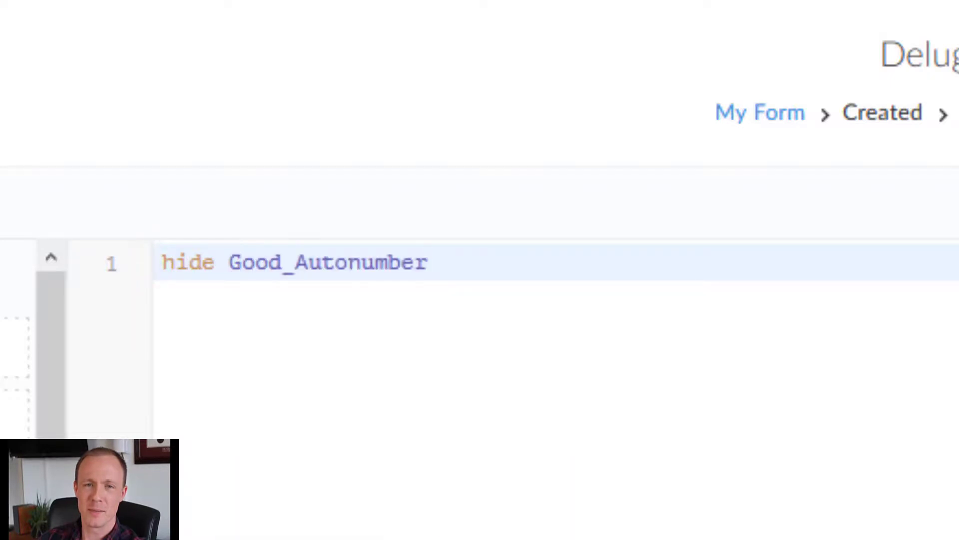
{"action": "type", "text": ";"}
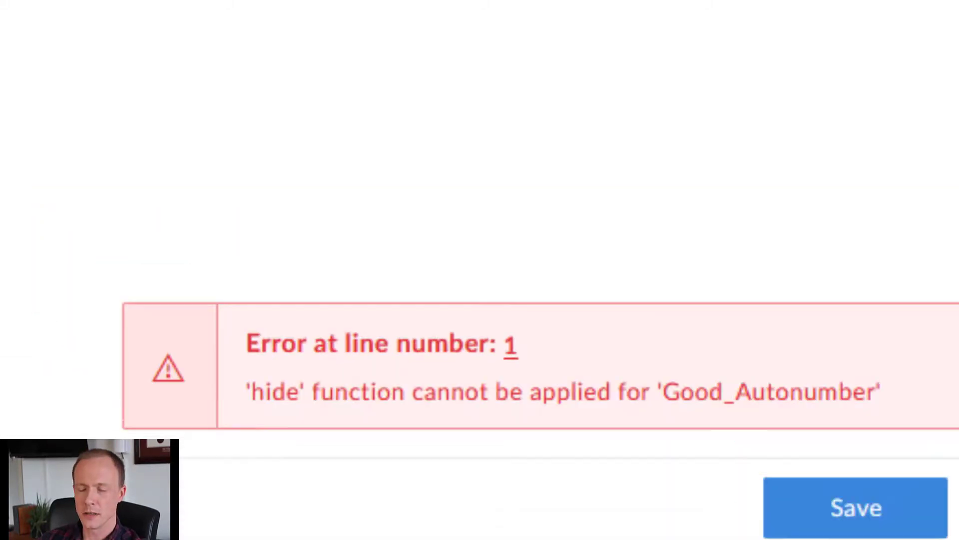
- Replace Good_Autonumber with Dropdown in the script's hide statement, save the script, and finish editing the workflow
{"action": "double_click", "coordinate": [379, 264]}
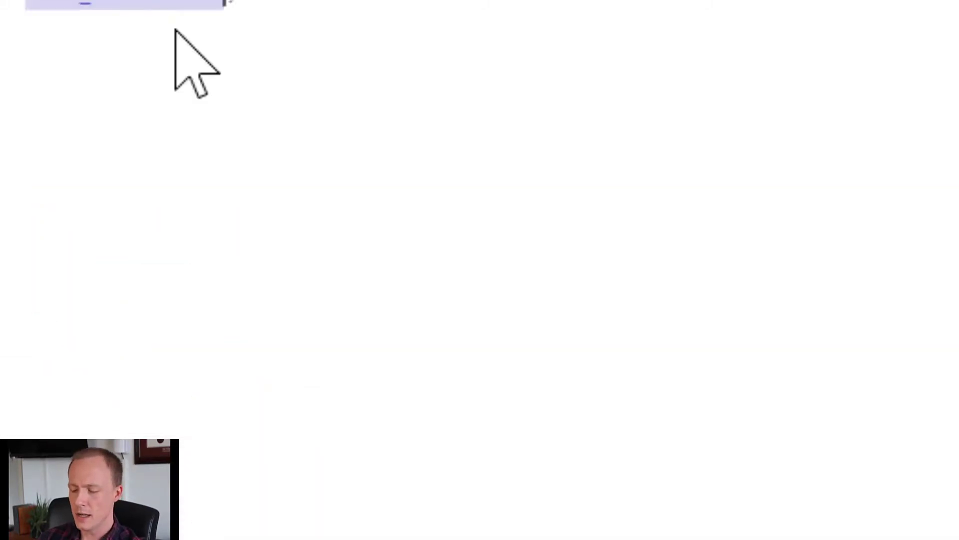
{"action": "type", "text": "de Dropdown;"}
{"action": "left_click", "coordinate": [378, 300]}
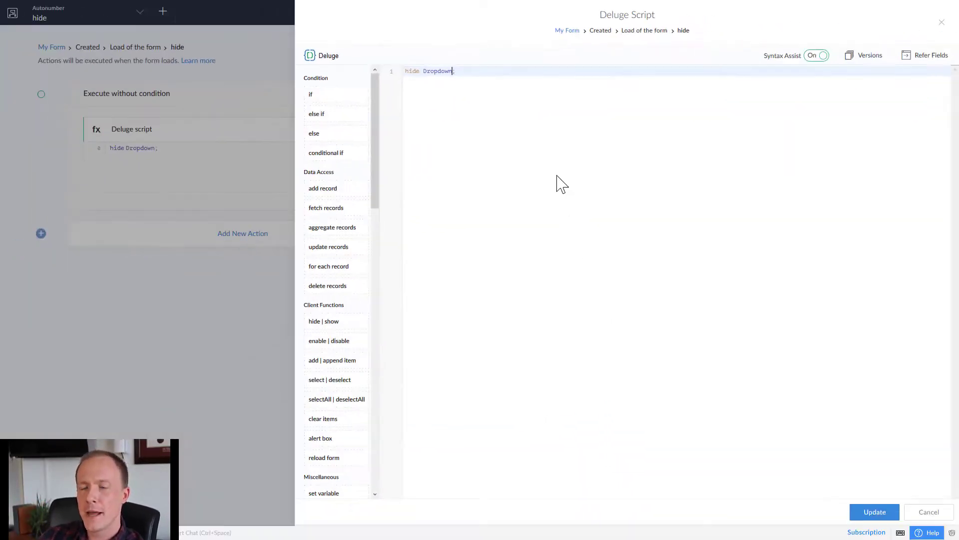
{"action": "left_click", "coordinate": [941, 22]}
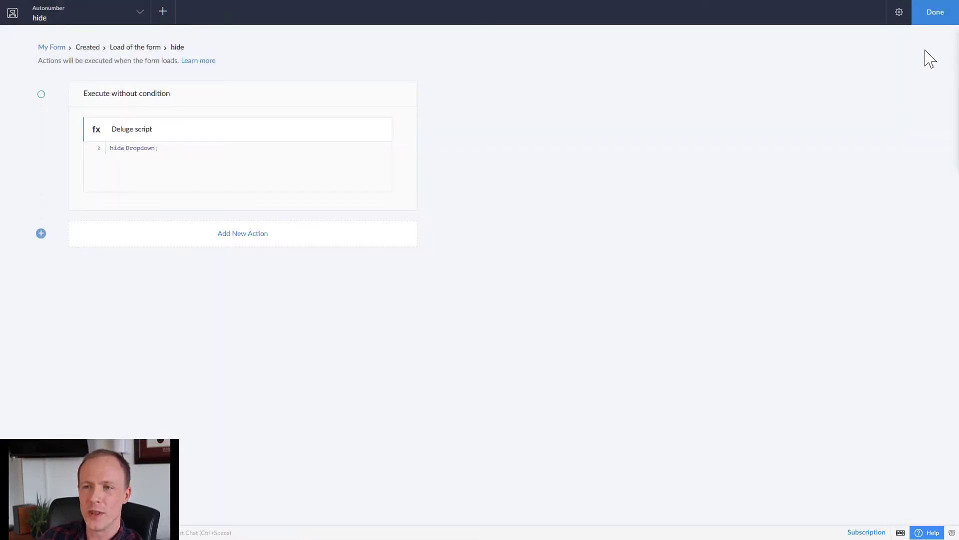
{"action": "left_click", "coordinate": [941, 20]}
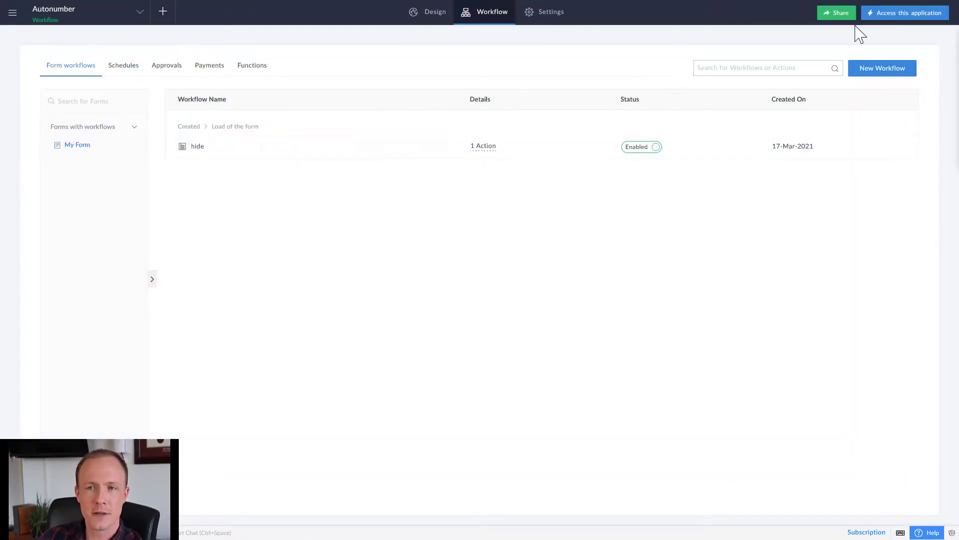
- Open My Form in the form builder and add a Section above the Auto Number field
{"action": "left_click", "coordinate": [435, 19]}
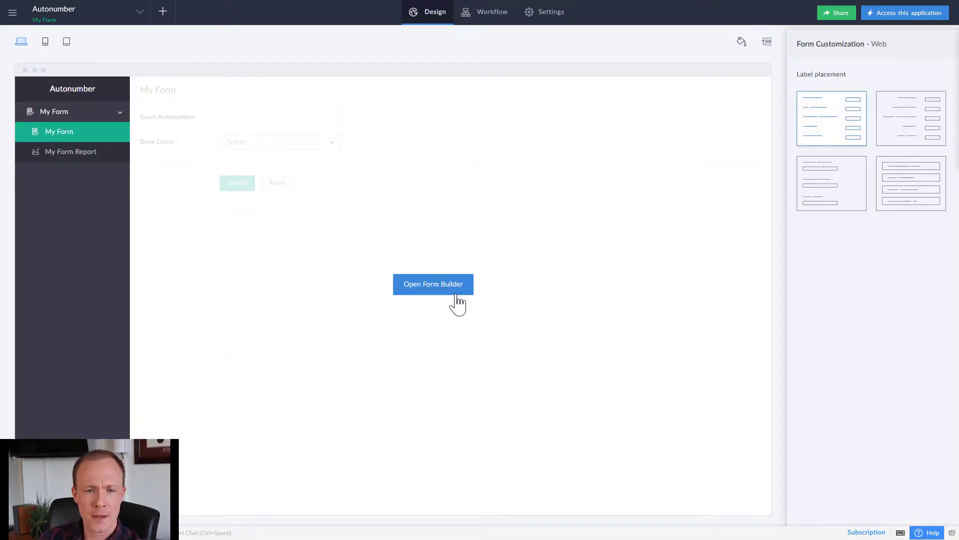
{"action": "left_click", "coordinate": [457, 293]}
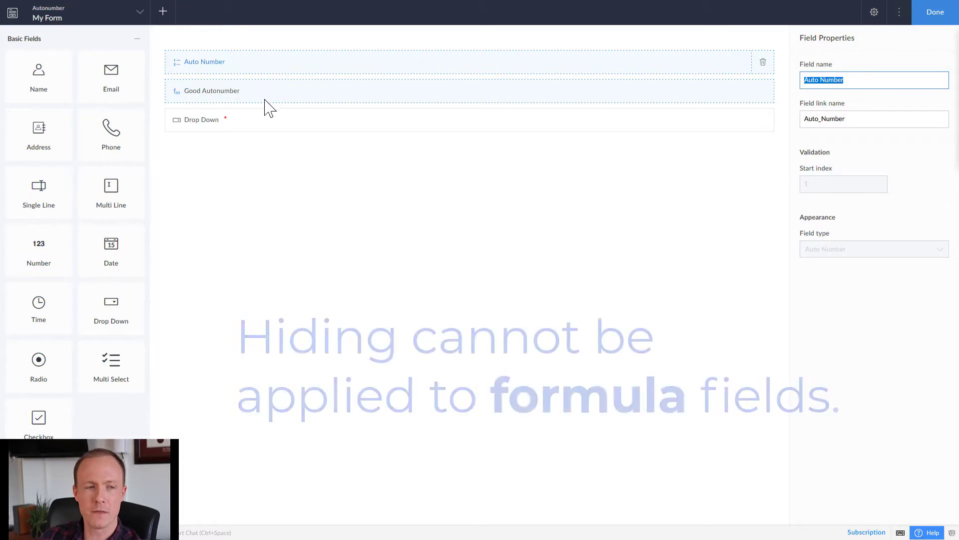
{"action": "scroll", "coordinate": [107, 338], "scroll_direction": "down", "scroll_amount": 7}
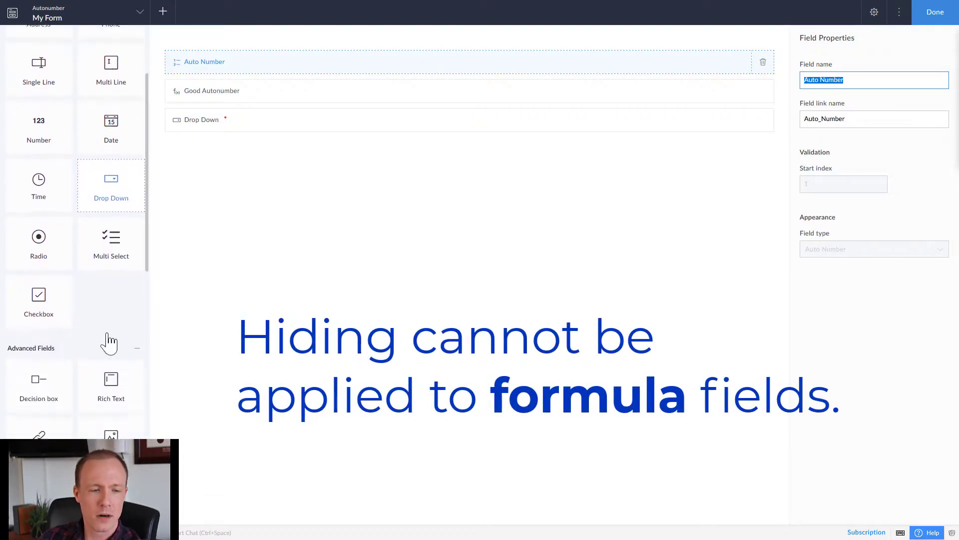
{"action": "scroll", "coordinate": [75, 372], "scroll_direction": "up", "scroll_amount": 1}
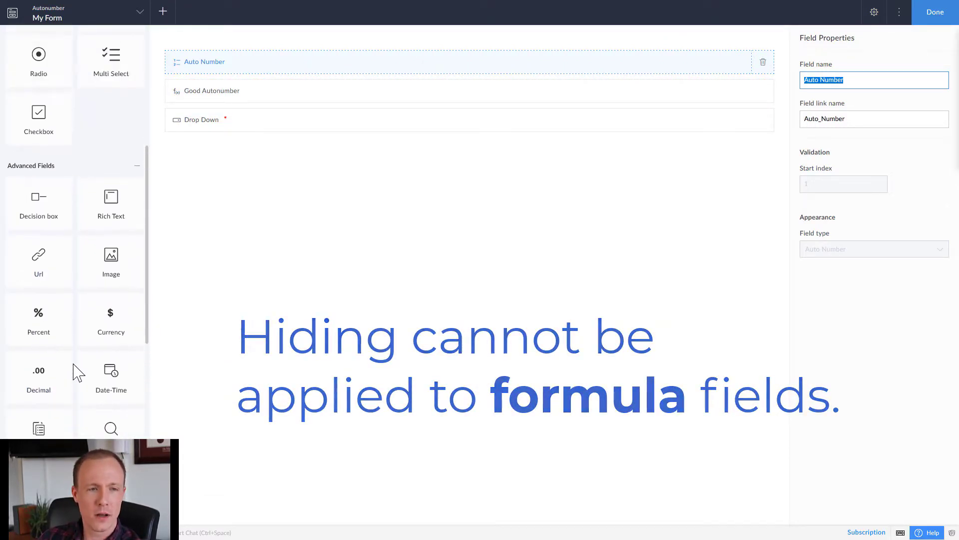
{"action": "scroll", "coordinate": [75, 370], "scroll_direction": "down", "scroll_amount": 10}
{"action": "scroll", "coordinate": [76, 290], "scroll_direction": "up", "scroll_amount": 1}
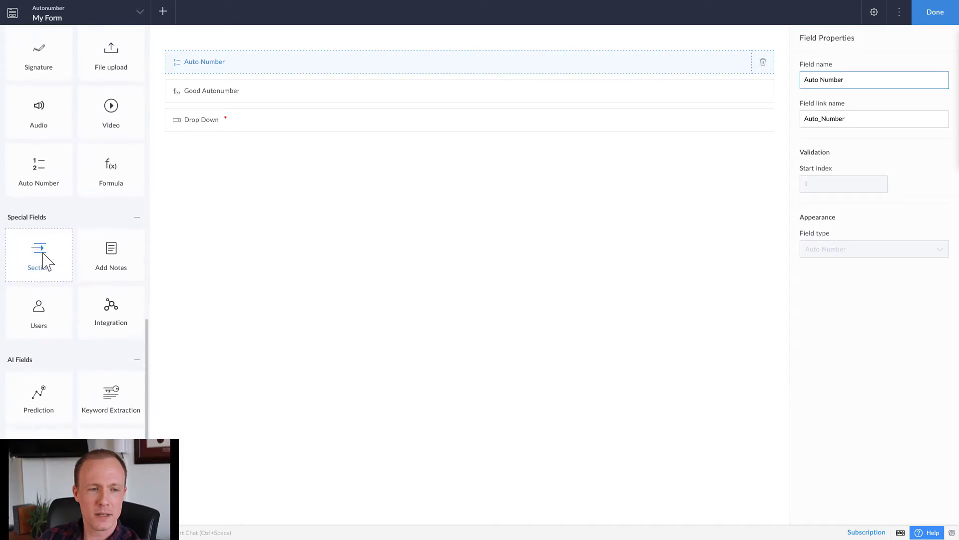
{"action": "left_click_drag", "start_coordinate": [38, 253], "coordinate": [232, 70]}
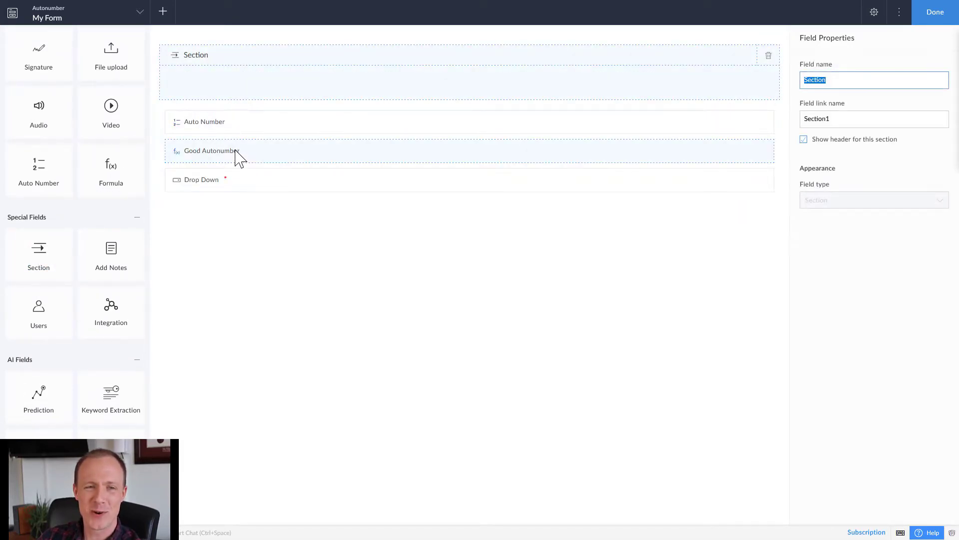
- Move the Good Autonumber field into the new section and turn off showing the section's header
{"action": "left_click_drag", "start_coordinate": [238, 157], "coordinate": [296, 74]}
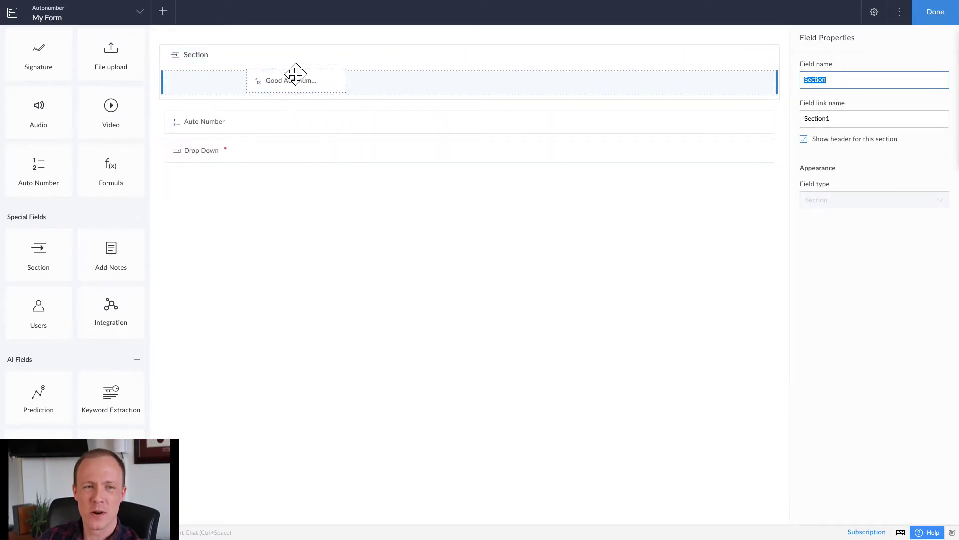
{"action": "left_click_drag", "start_coordinate": [235, 93], "coordinate": [192, 58]}
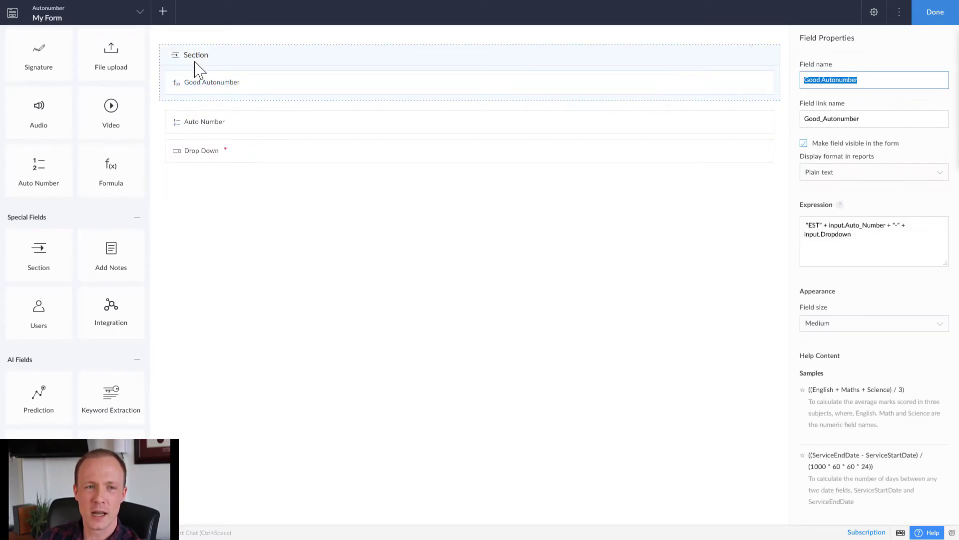
{"action": "left_click", "coordinate": [192, 58]}
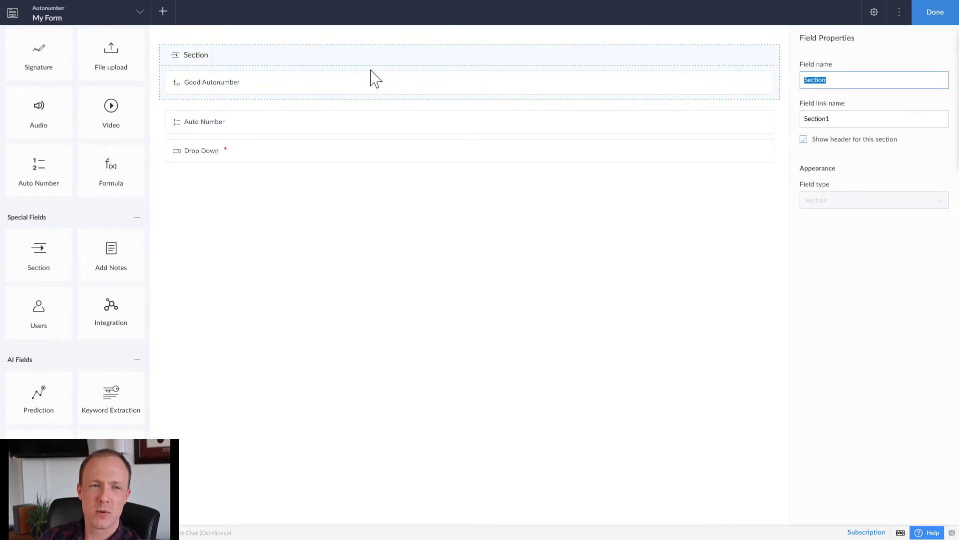
{"action": "left_click", "coordinate": [803, 139]}
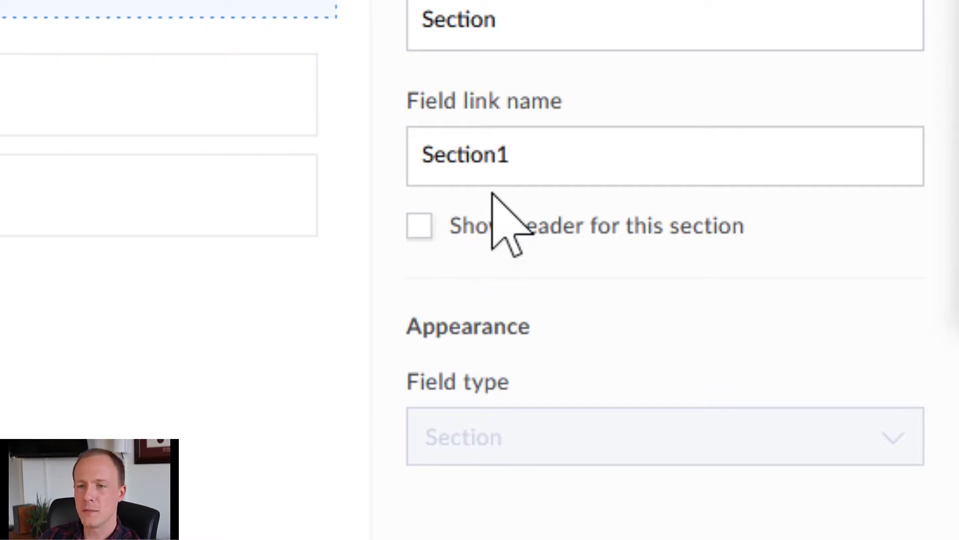
- Select the section's field link name, Section1, for reuse in the script and finish editing the form
{"action": "left_click", "coordinate": [475, 154]}
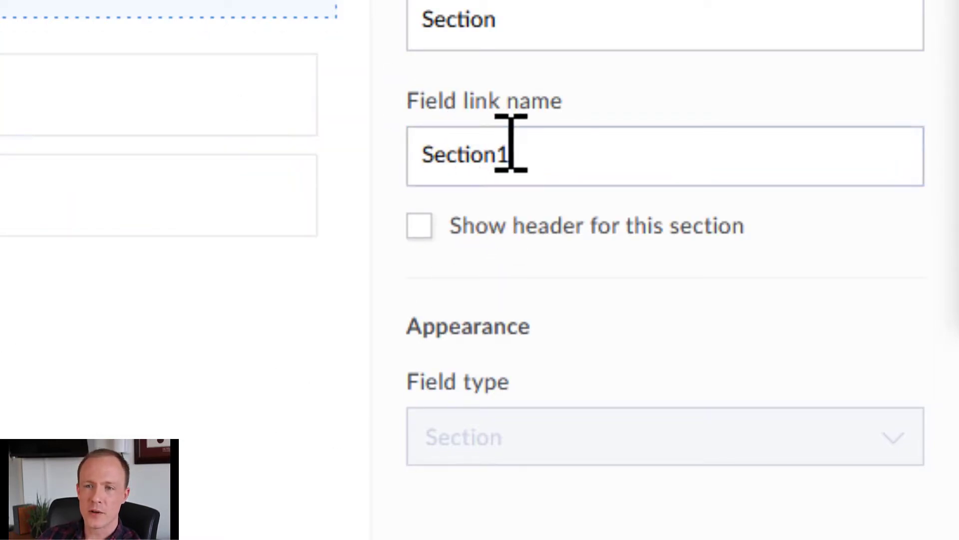
{"action": "left_click", "coordinate": [460, 165]}
{"action": "double_click", "coordinate": [460, 165]}
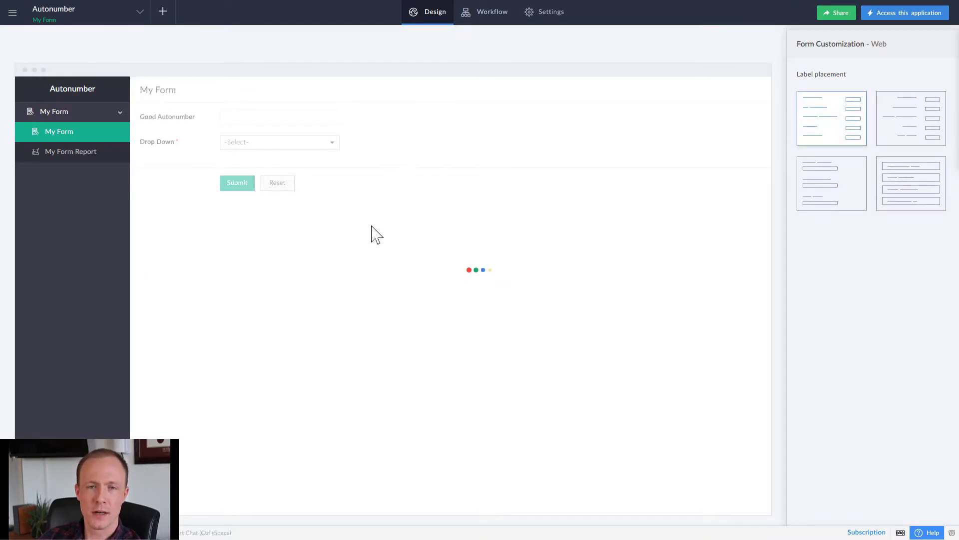
- Replace Dropdown with Section1 in the hide workflow's Deluge script, save the script, and finish editing the workflow
{"action": "left_click", "coordinate": [195, 150]}
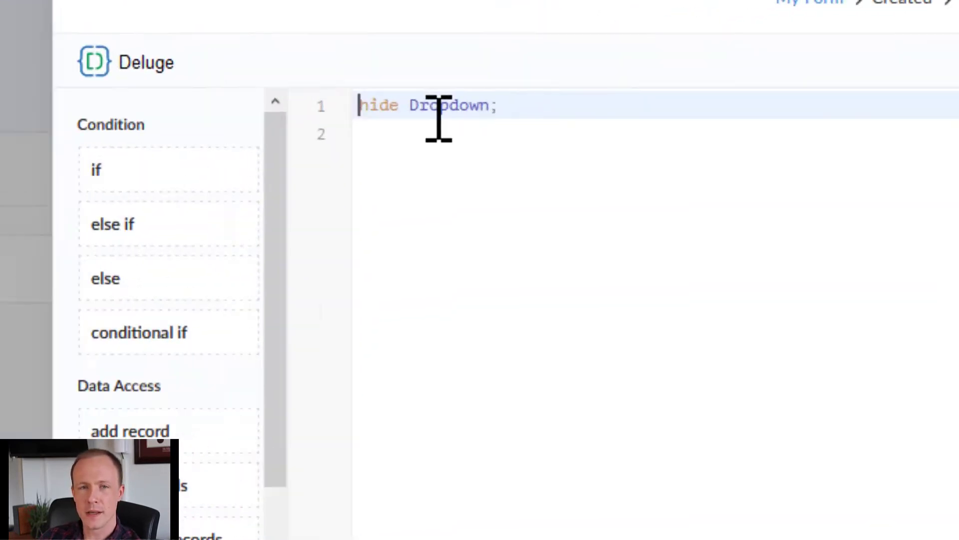
{"action": "double_click", "coordinate": [437, 71]}
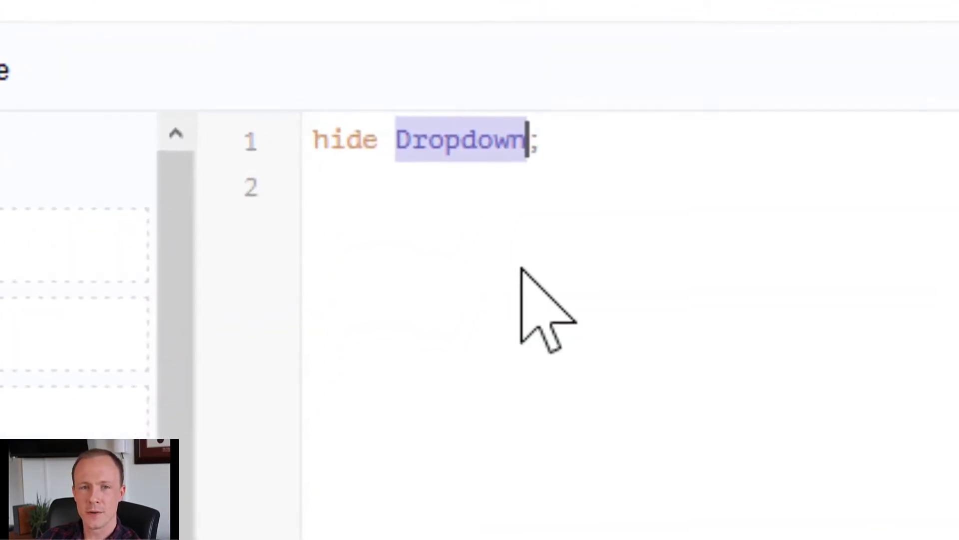
{"action": "type", "text": "Section1"}
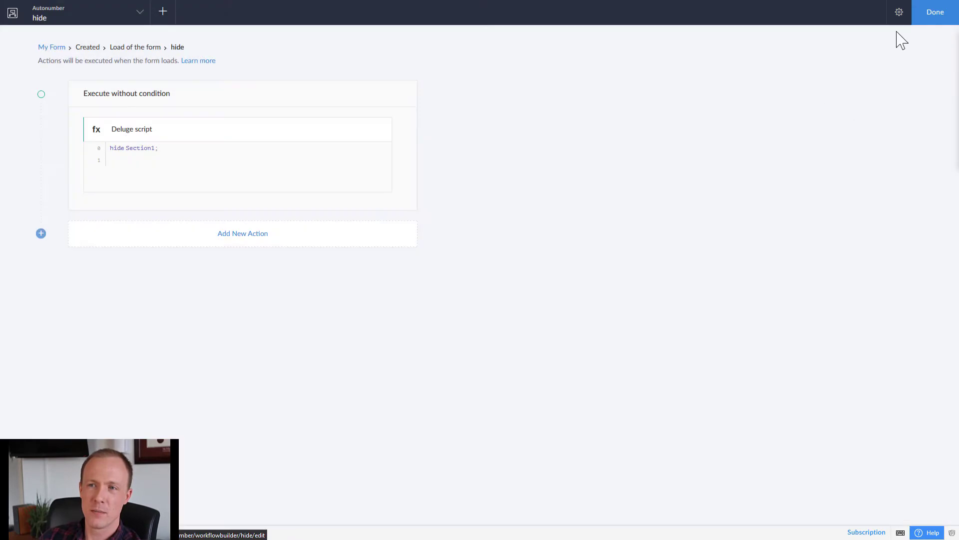
{"action": "left_click", "coordinate": [929, 17]}
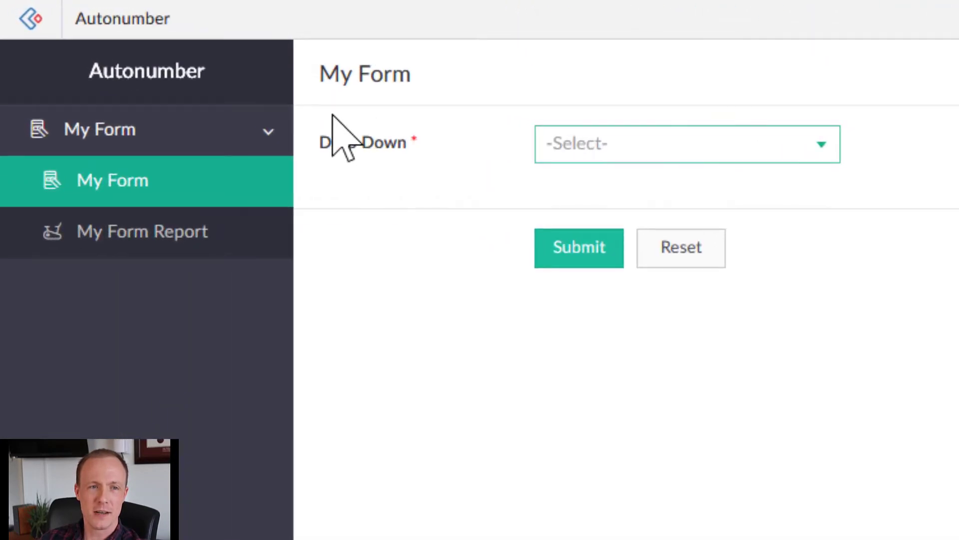
- In the live application, submit a new My Form entry with Drop Down set to Choice 1 and open My Form Report
{"action": "left_click", "coordinate": [586, 160]}
{"action": "left_click", "coordinate": [611, 189]}
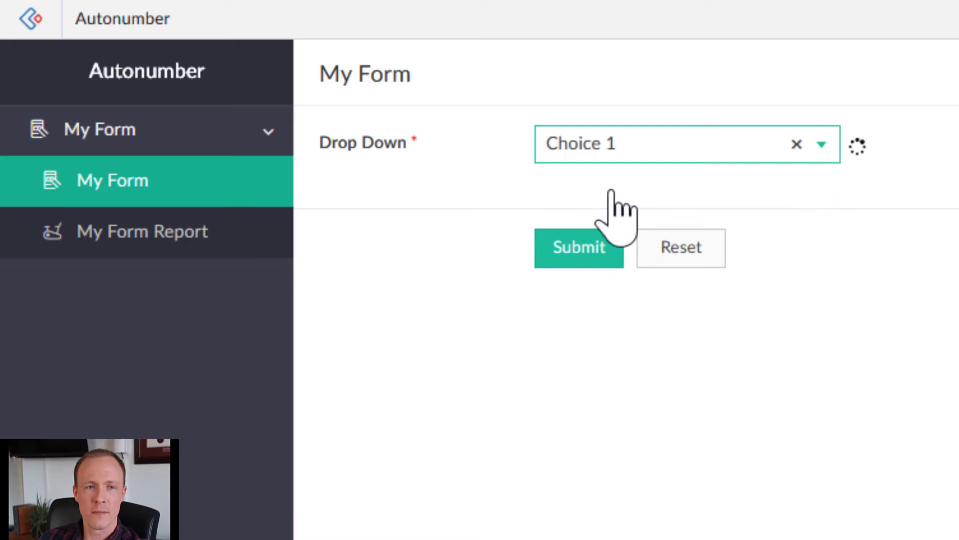
{"action": "left_click", "coordinate": [554, 238]}
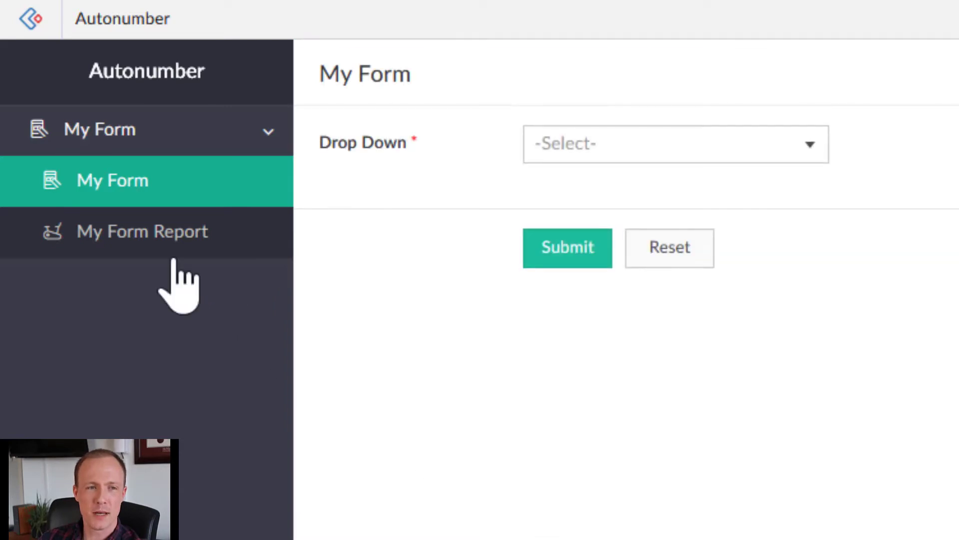
{"action": "left_click", "coordinate": [150, 232]}
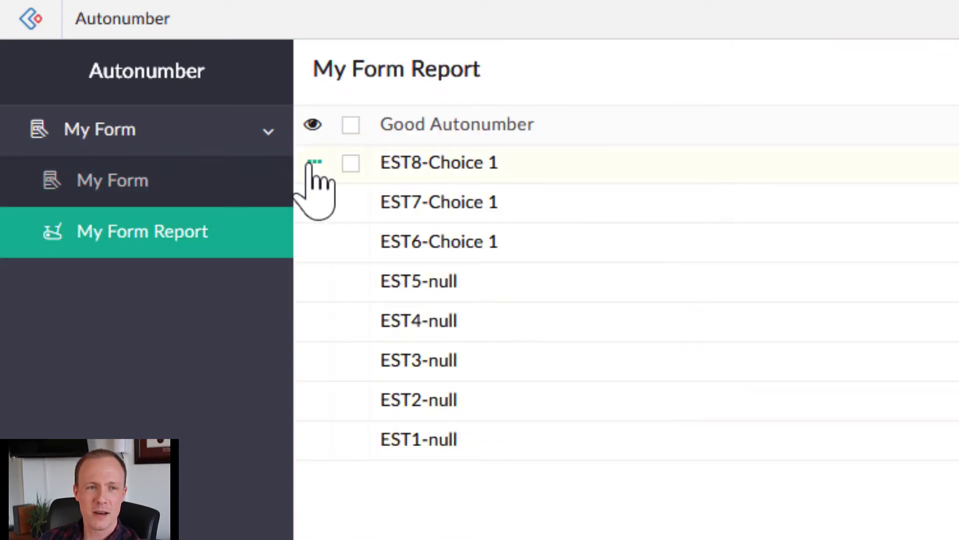
- Open the EST8-Choice 1 record for editing to check whether its Good Autonumber field is shown
{"action": "left_click", "coordinate": [315, 162]}
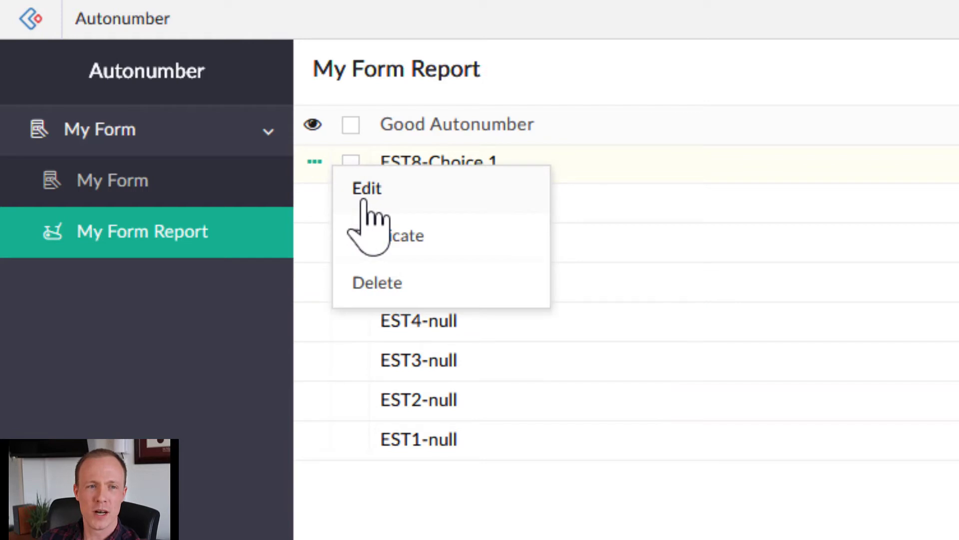
{"action": "left_click", "coordinate": [367, 215]}
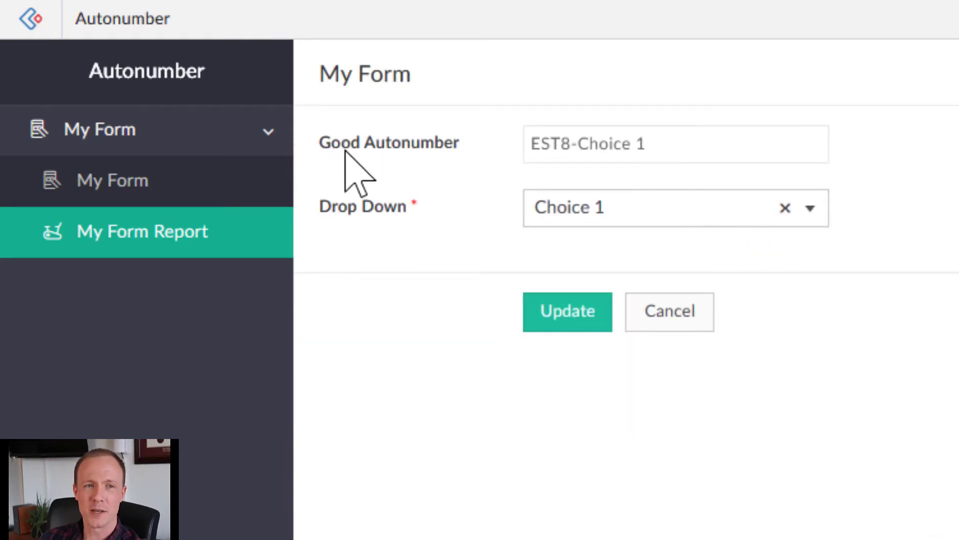